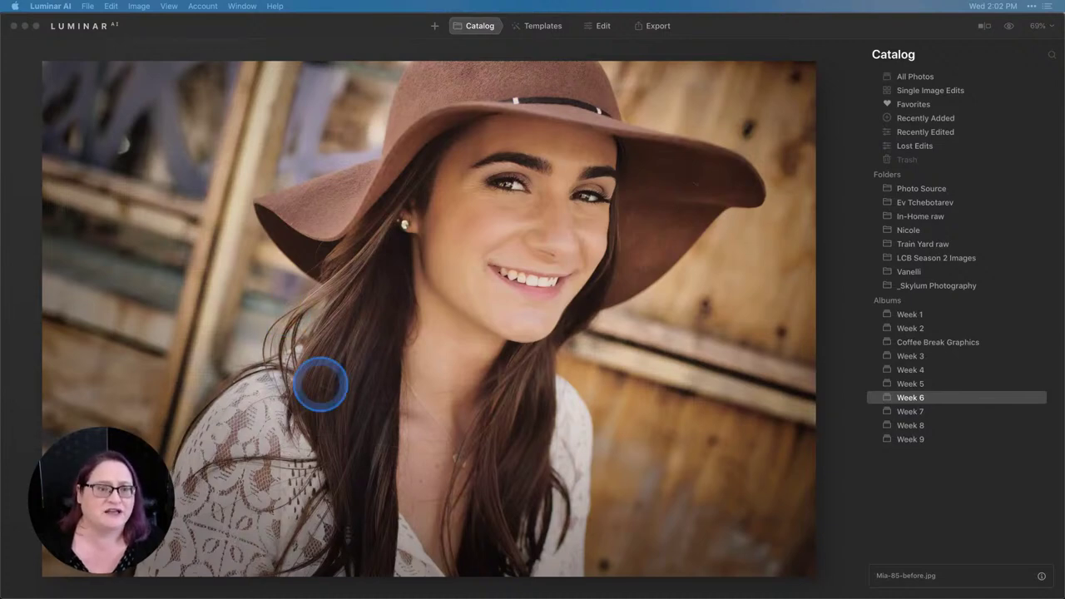
Compare the portrait before and after, then show the Influencer Collection with its Cozy Den look
left_click(1008, 28)
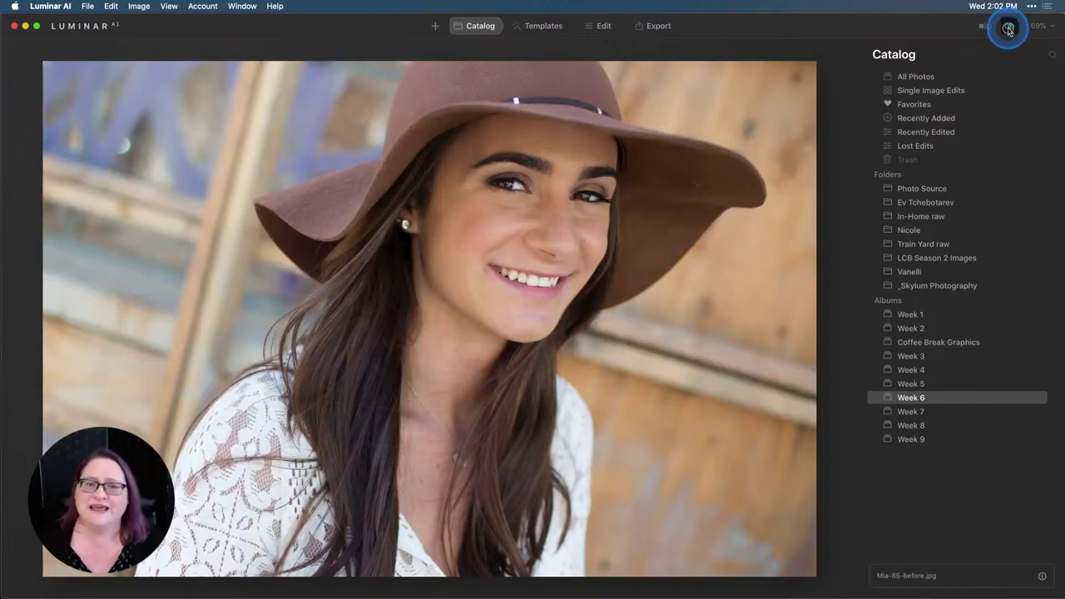
left_click(1008, 29)
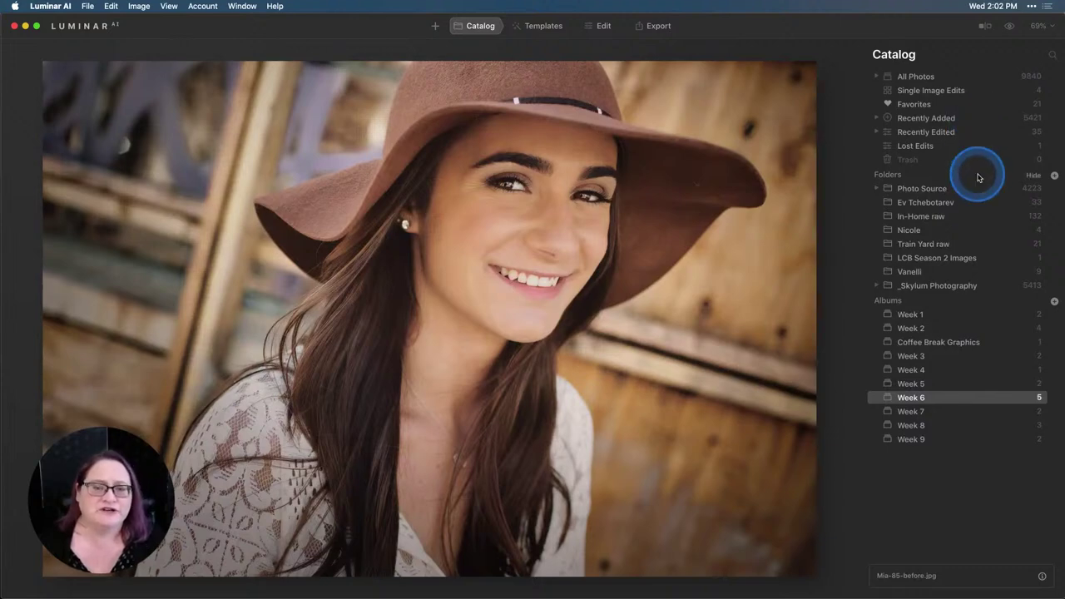
left_click(543, 28)
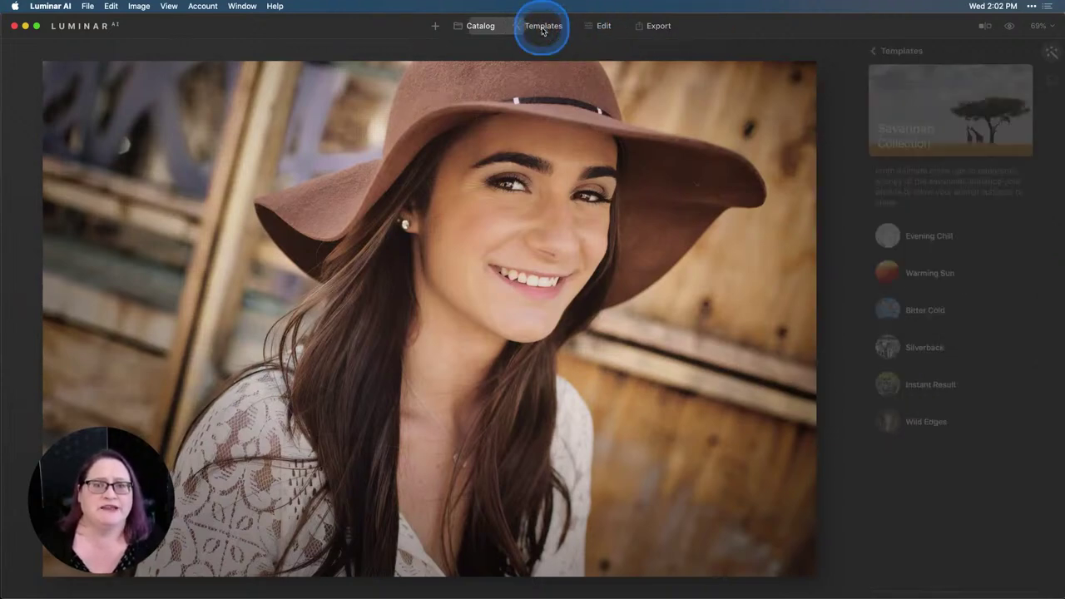
left_click(873, 51)
scroll(909, 125, "right", 3)
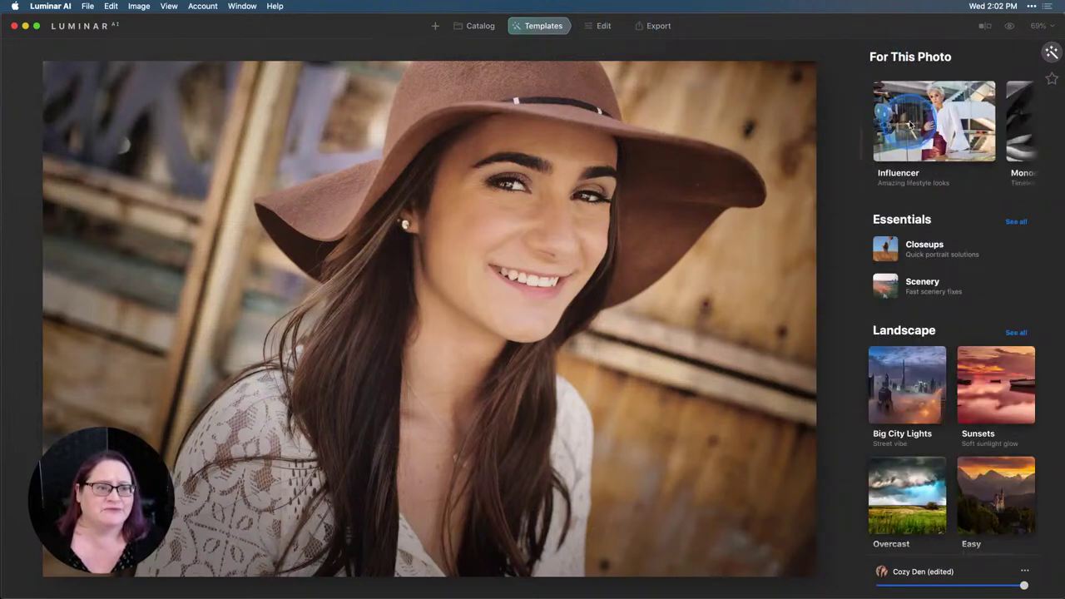
left_click(909, 125)
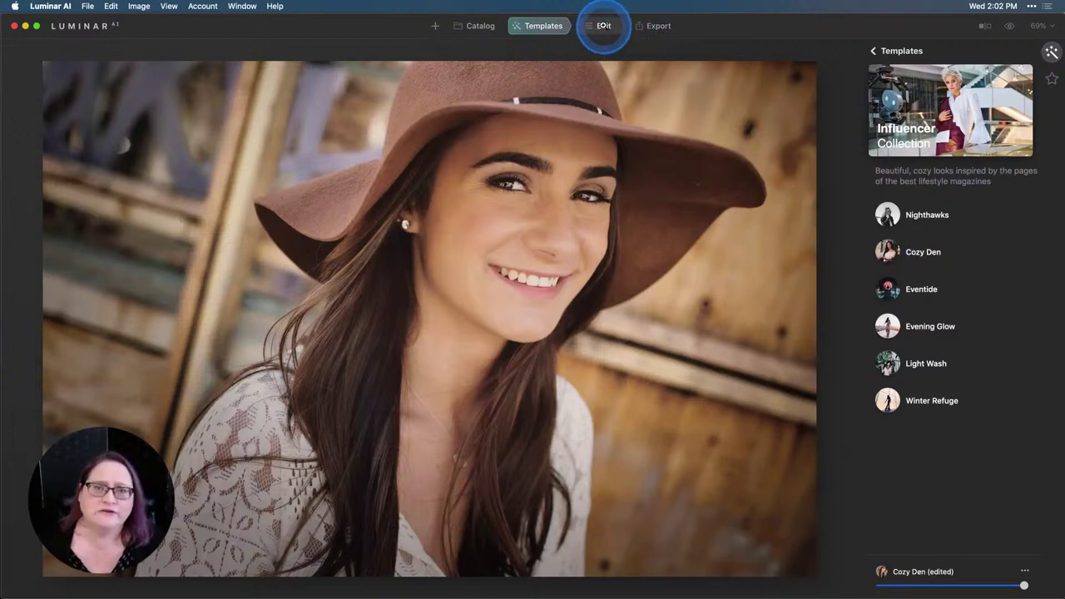
Show the portrait's Essentials Structure settings, with Amount 88 and Boost 0
left_click(604, 27)
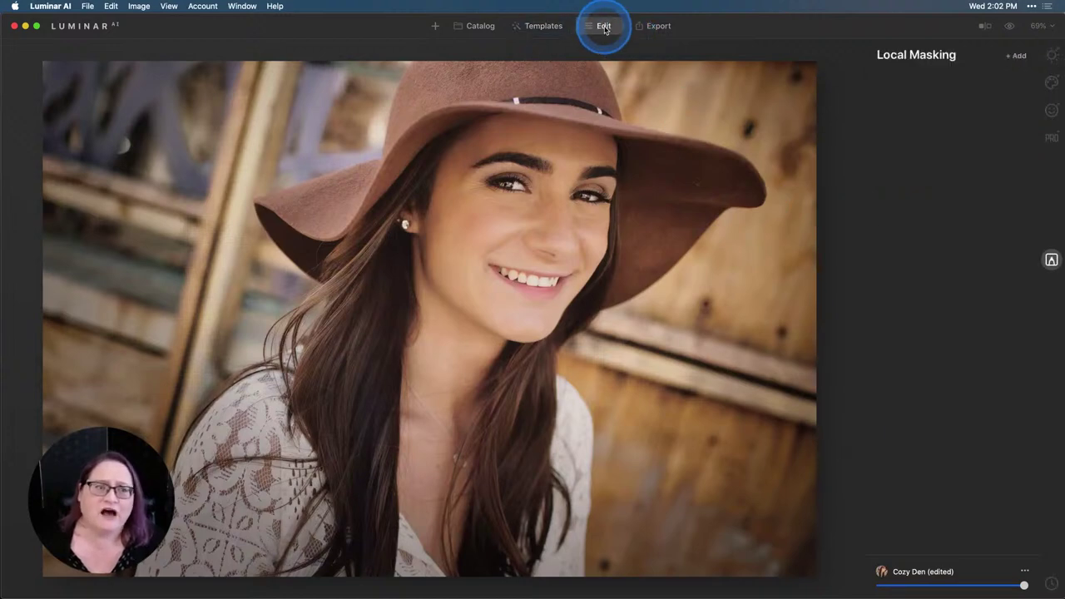
left_click(1052, 82)
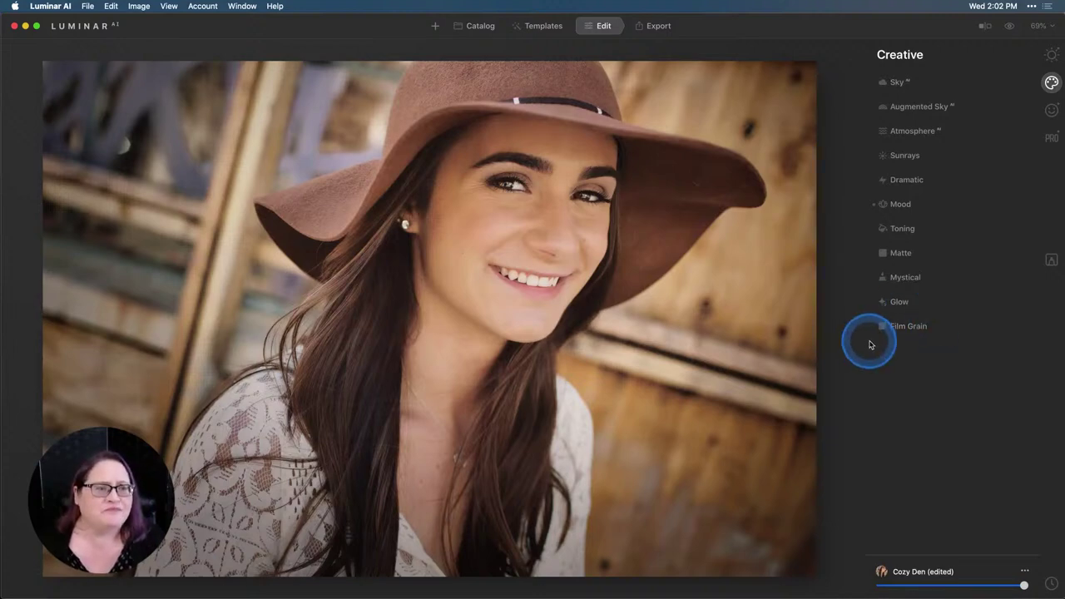
left_click(1051, 55)
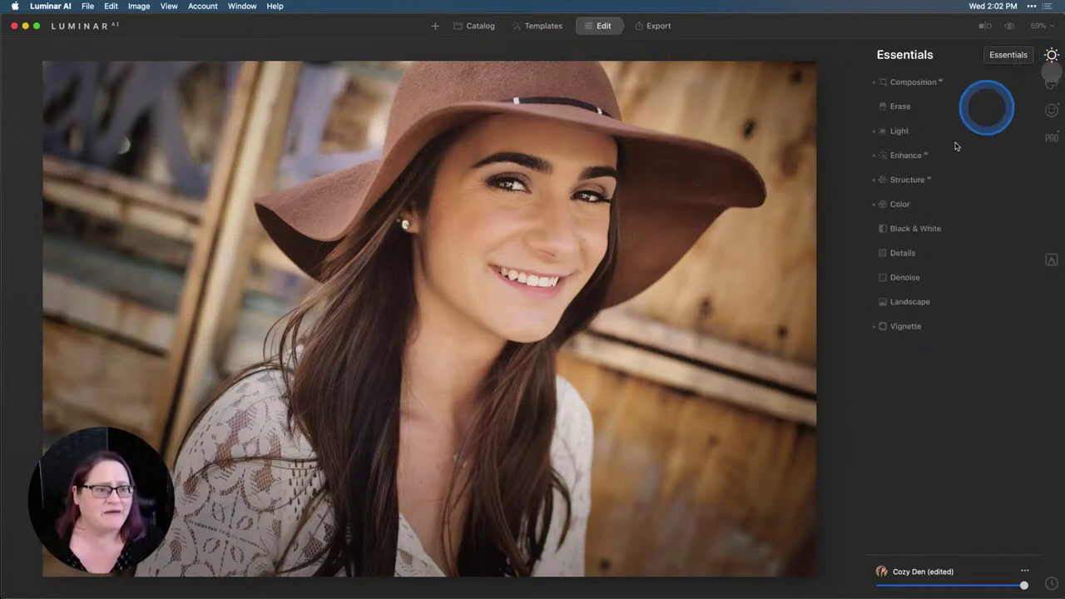
left_click(909, 181)
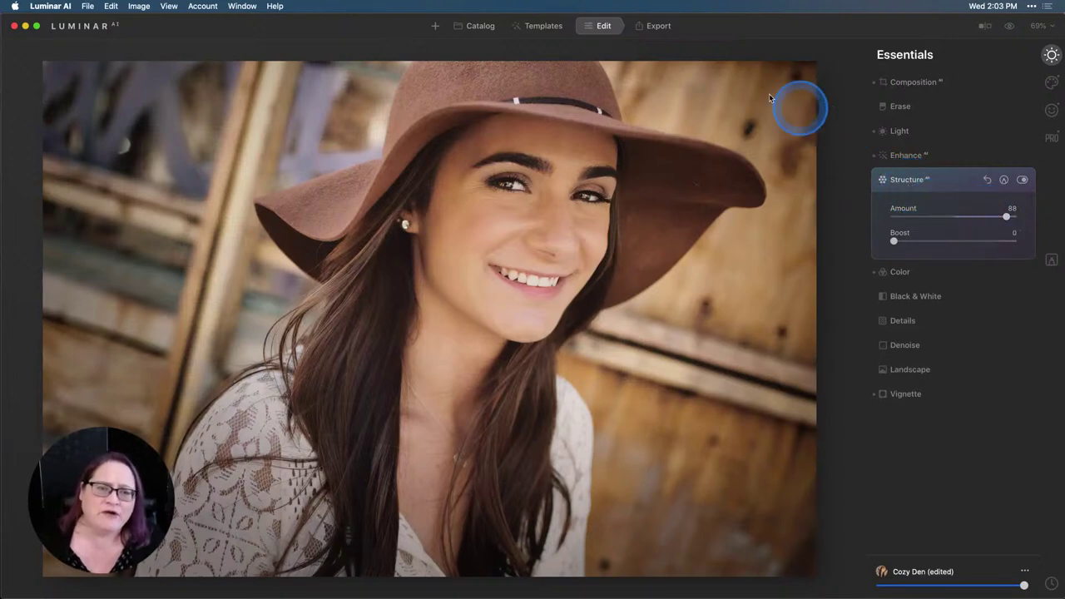
Toggle Structure off and back on to compare its effect on the portrait
left_click(1022, 180)
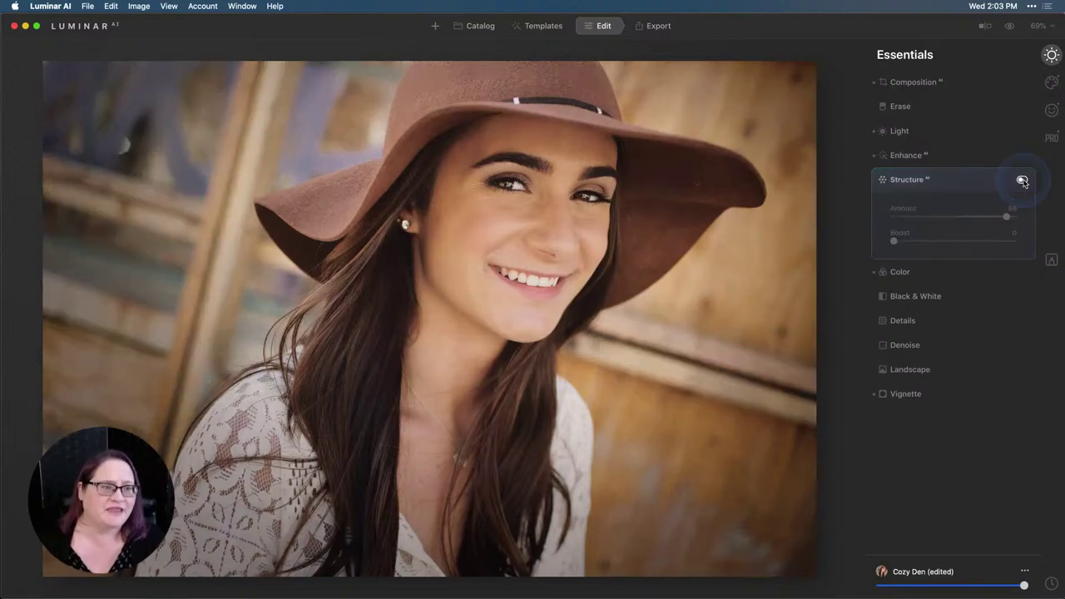
left_click(1023, 181)
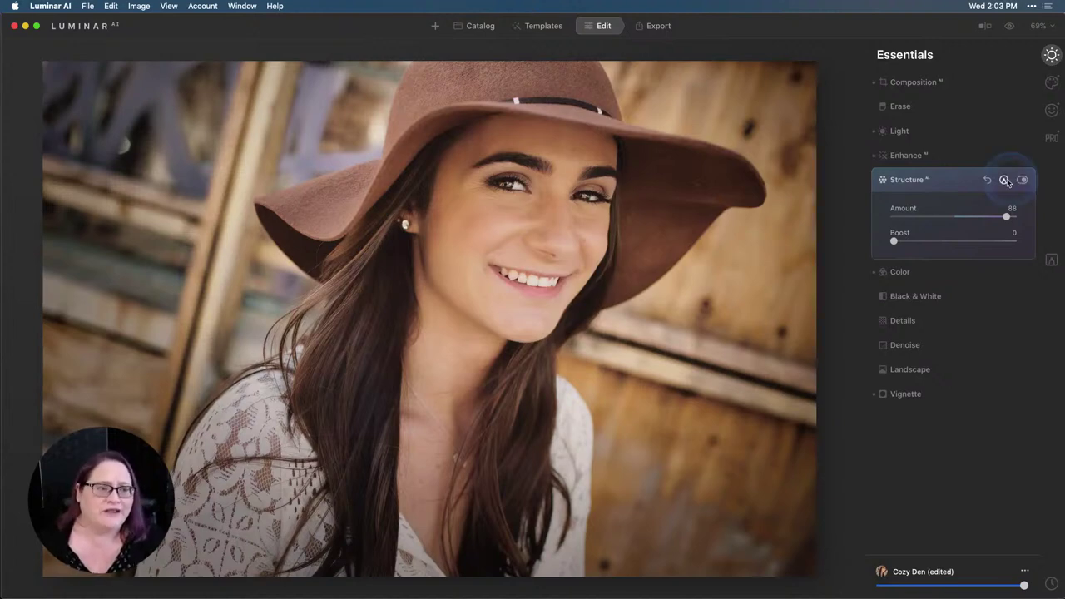
left_click_drag(938, 205, 1005, 215)
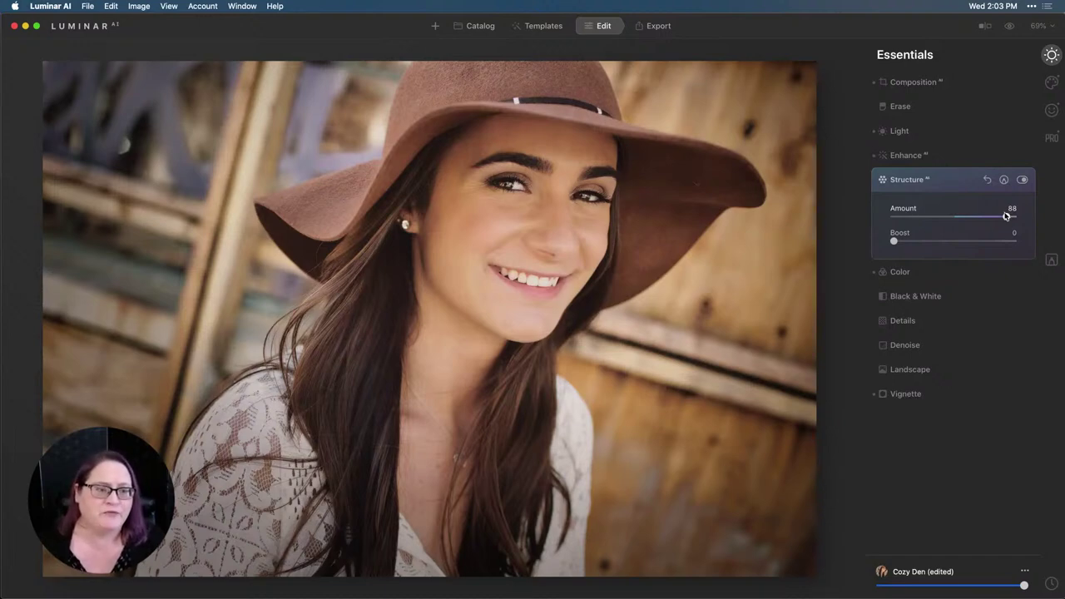
left_click(976, 230)
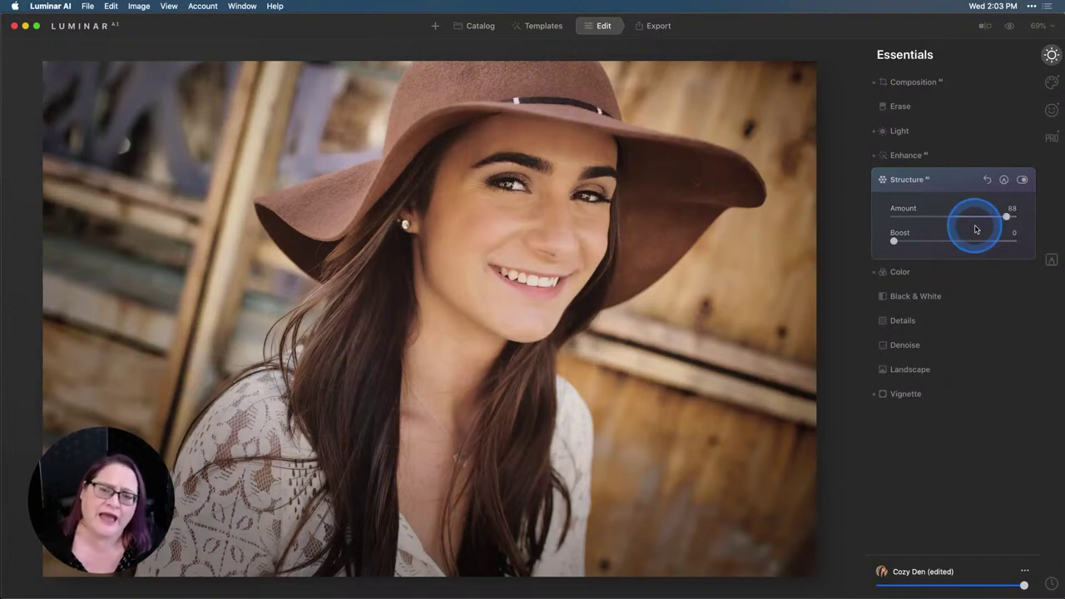
Show Face settings (Iris Visibility 10, Iris Flare 47, Eye Enhancer 61) and compare with the original portrait
left_click(906, 394)
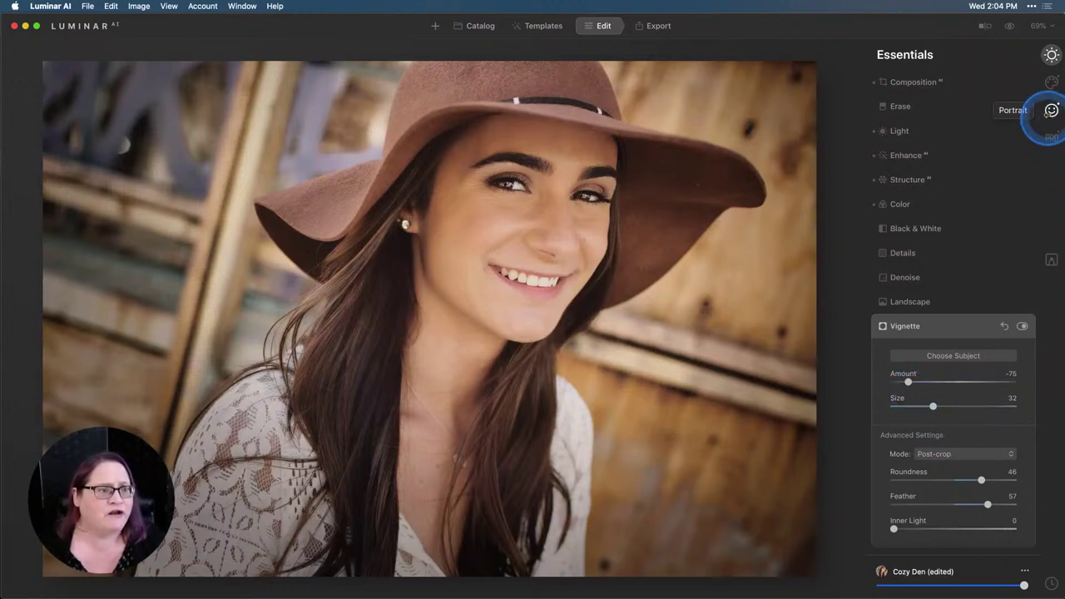
left_click(1050, 112)
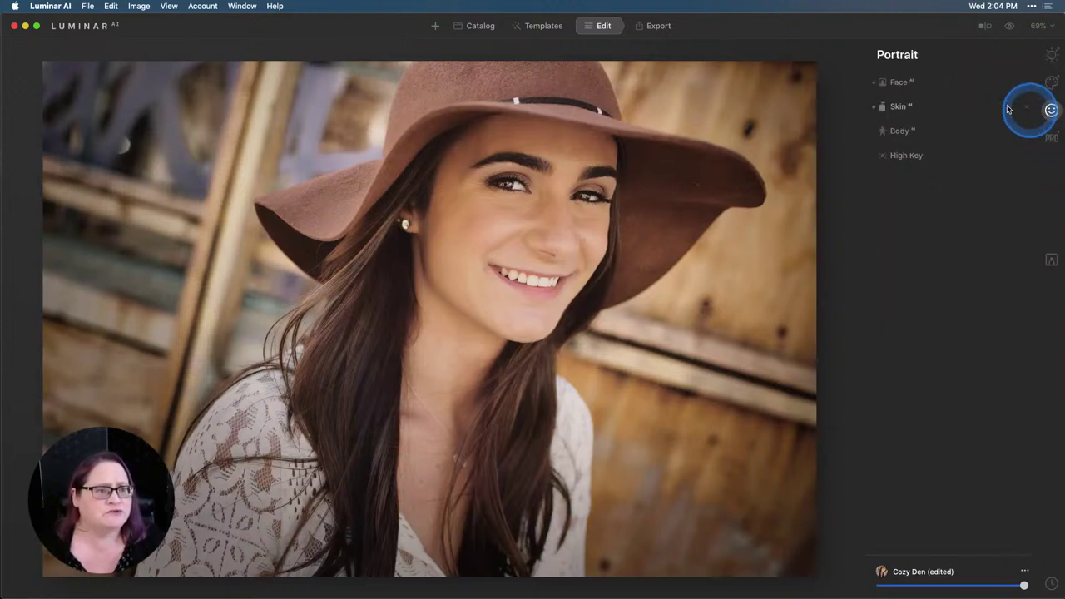
left_click(900, 85)
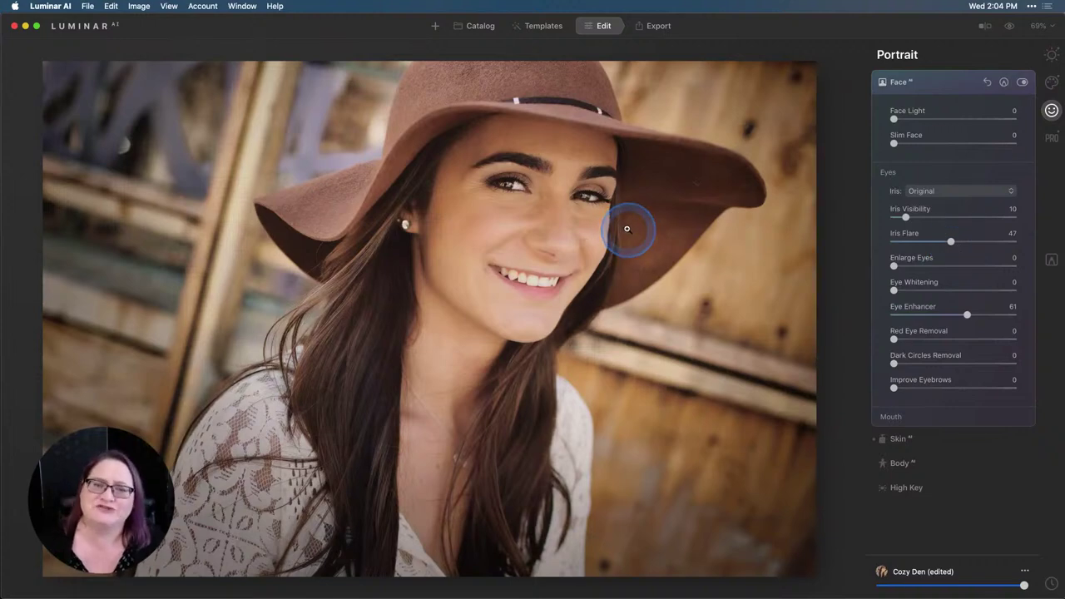
left_click(1010, 29)
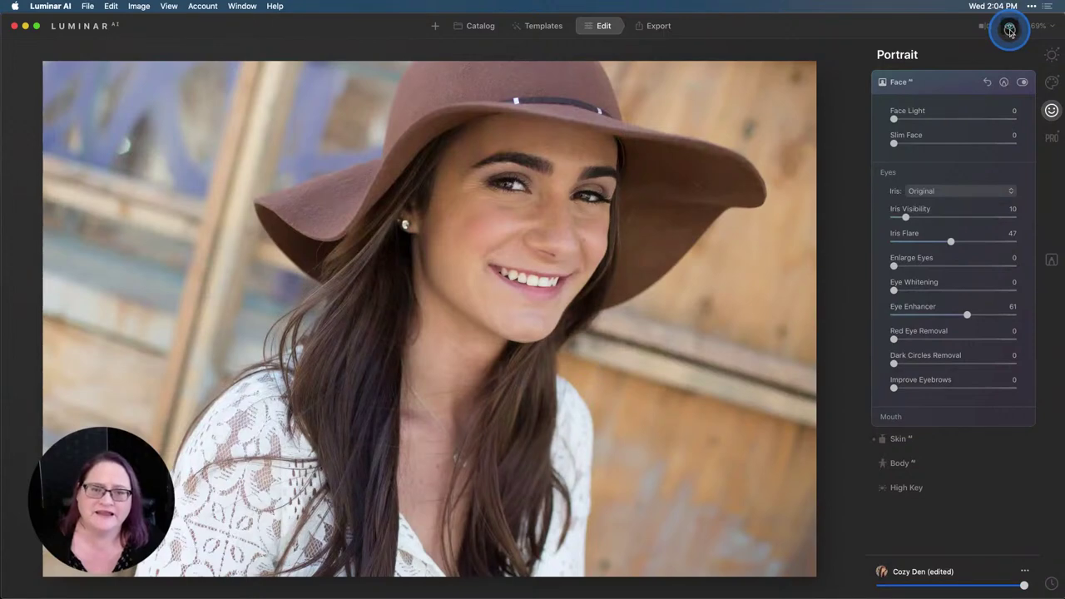
left_click(1010, 30)
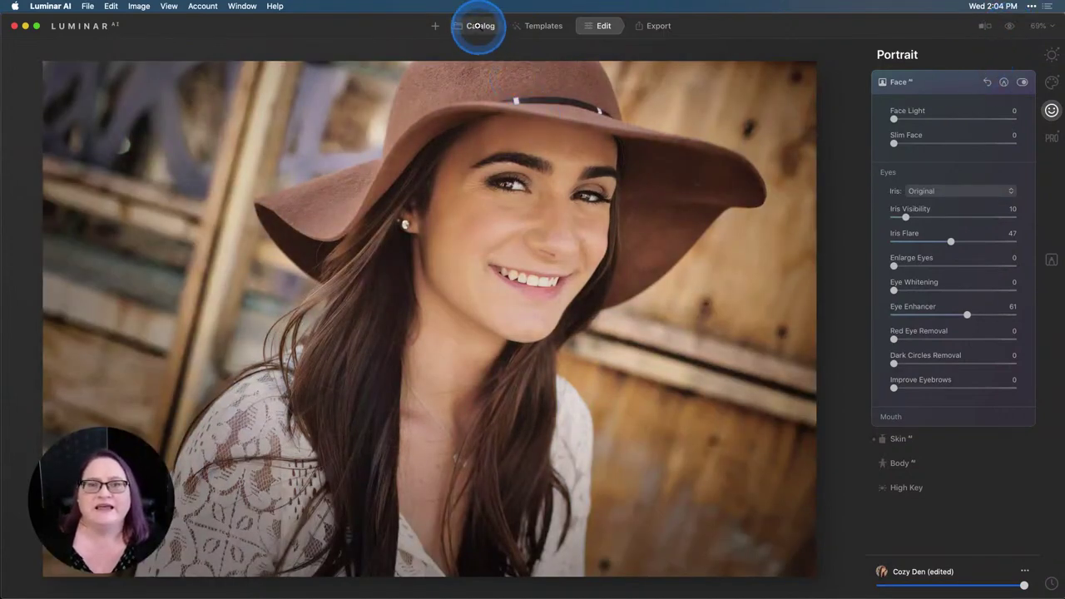
Open the red sandstone desert sunset photo from the Week 6 album grid
left_click(479, 26)
left_click(675, 148)
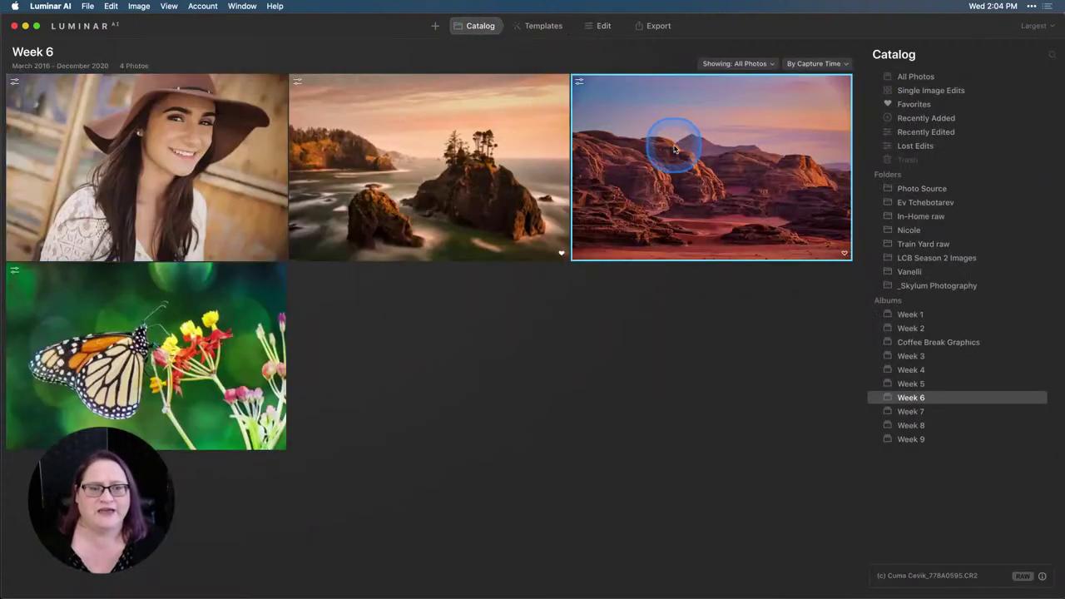
double_click(675, 148)
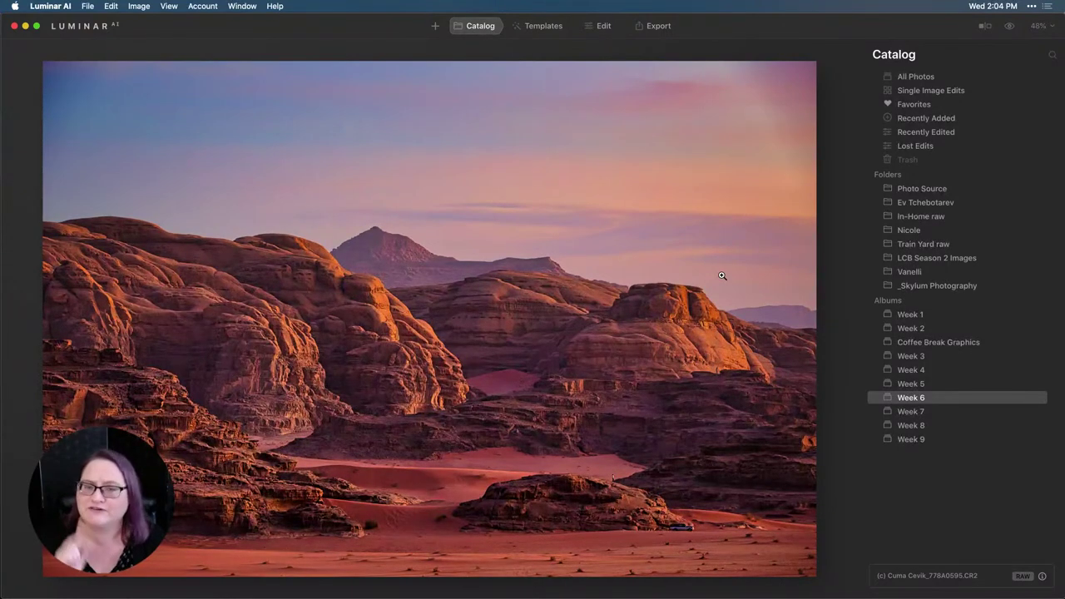
left_click(717, 276)
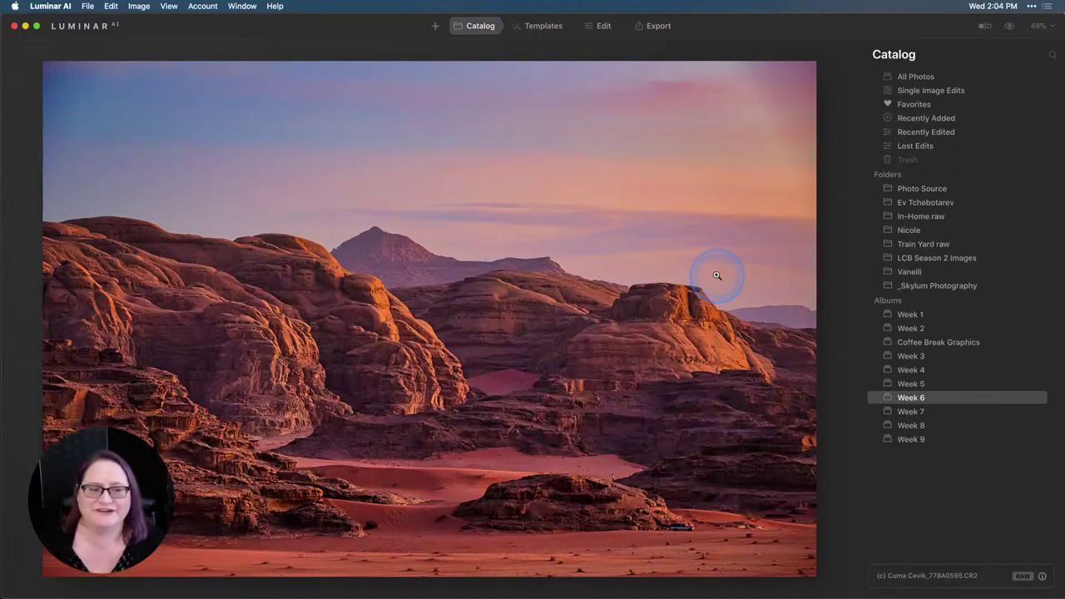
Show the Scenery Collection listing the desert photo's Clear & Sharp (edited) look
left_click(541, 27)
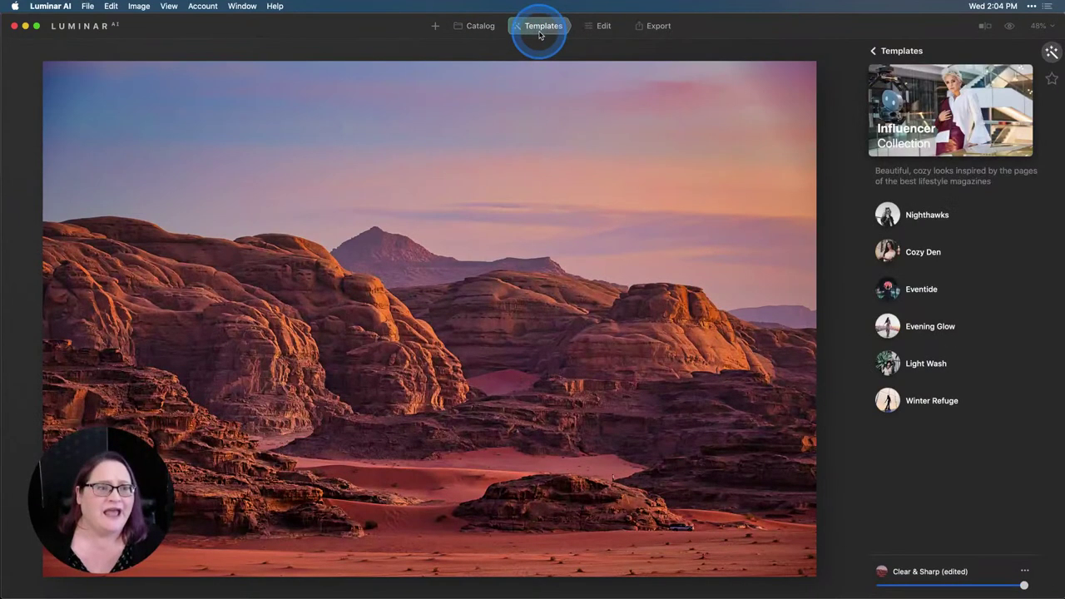
left_click(875, 53)
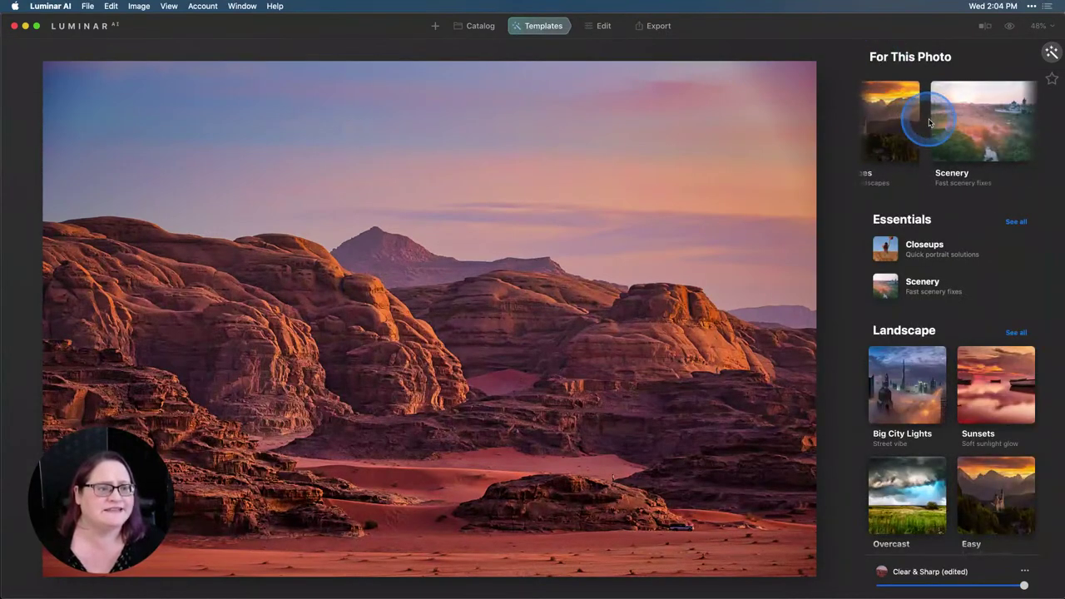
left_click(965, 112)
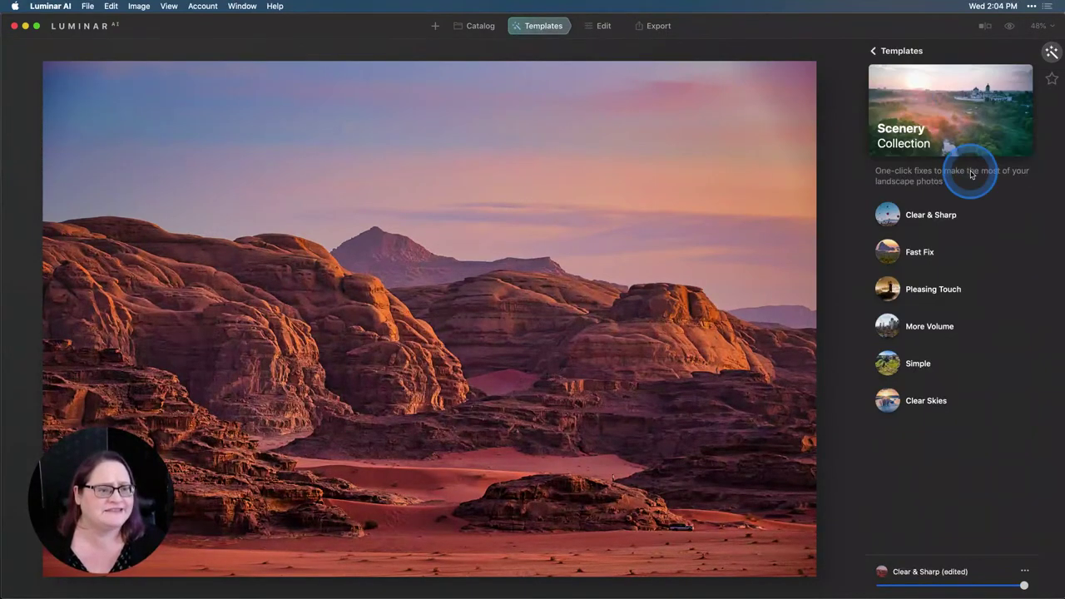
left_click(948, 218)
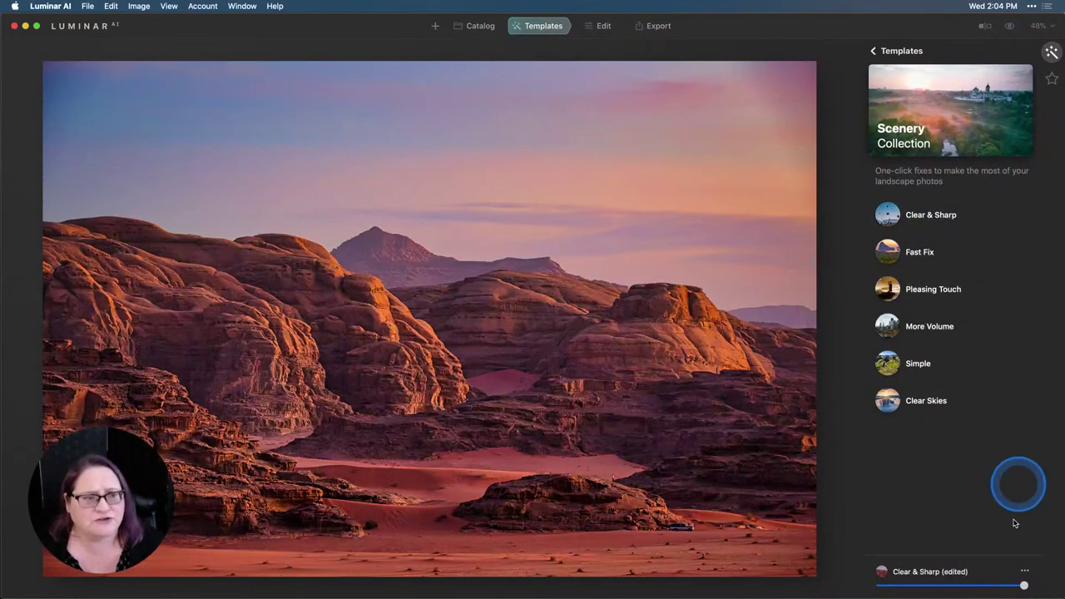
Revert the desert photo to its original in History, then restore the Clear & Sharp template
left_click(600, 26)
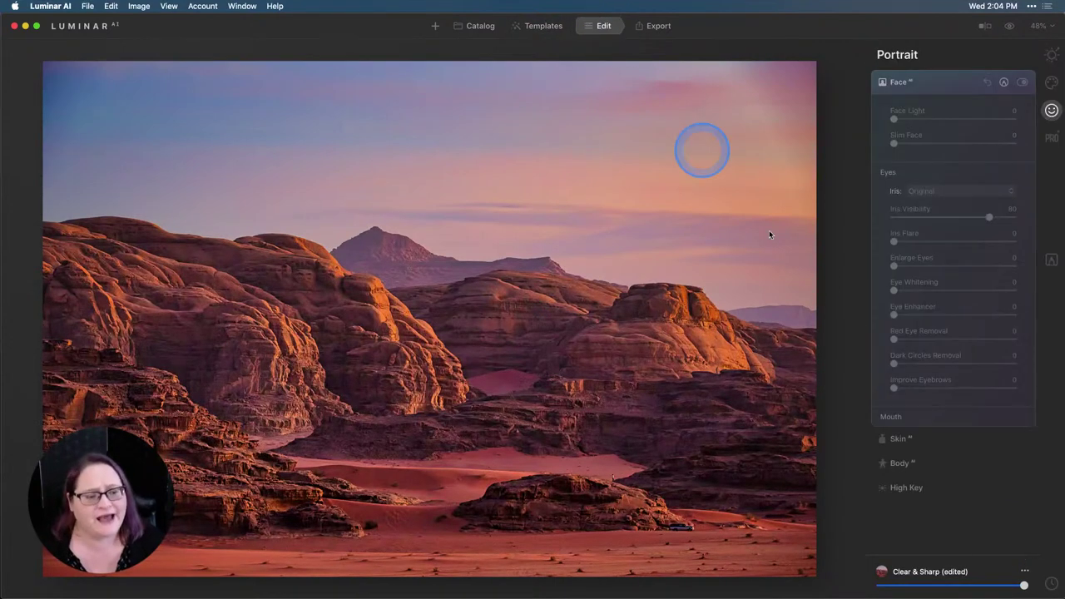
left_click(1051, 582)
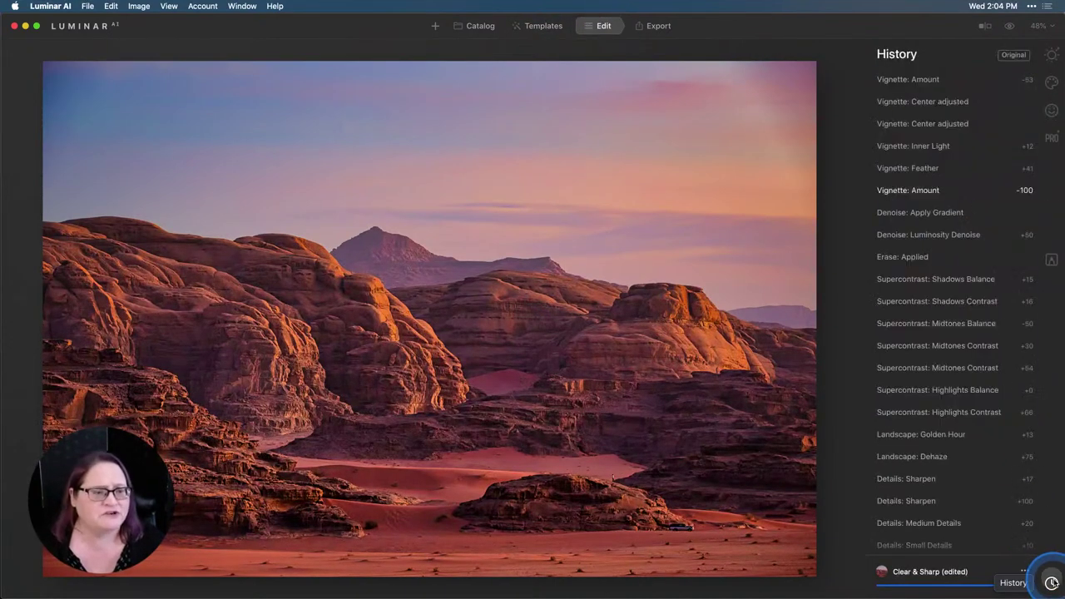
scroll(982, 388, "down", 5)
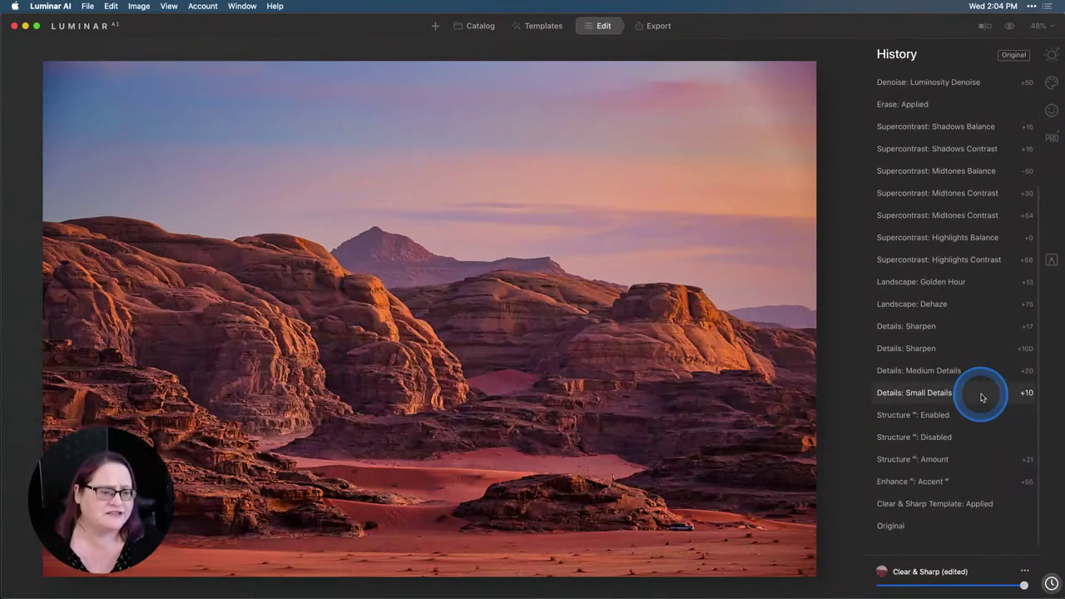
left_click(904, 538)
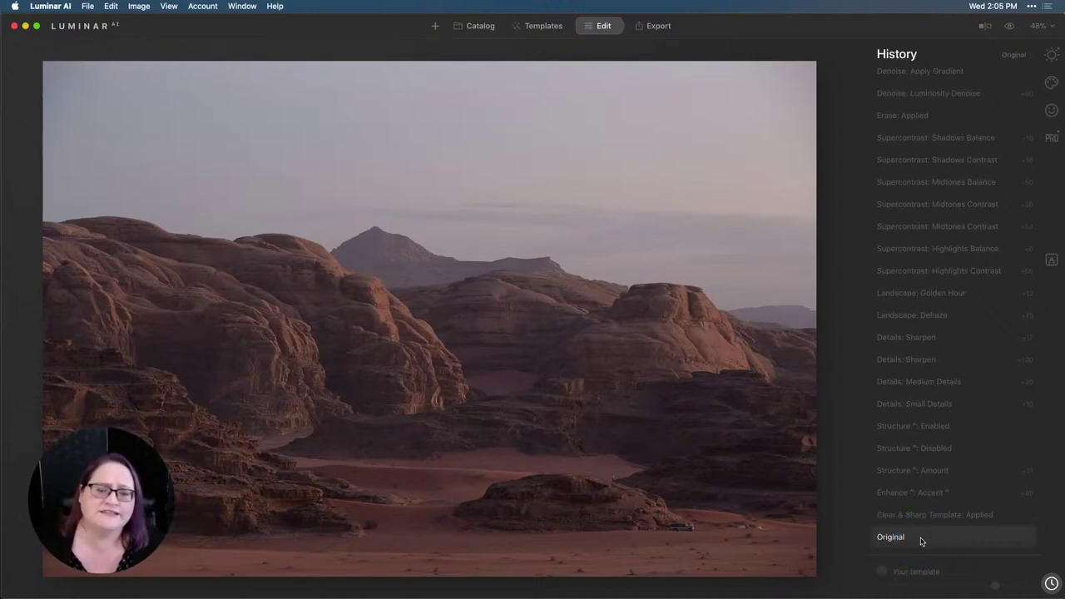
left_click(920, 537)
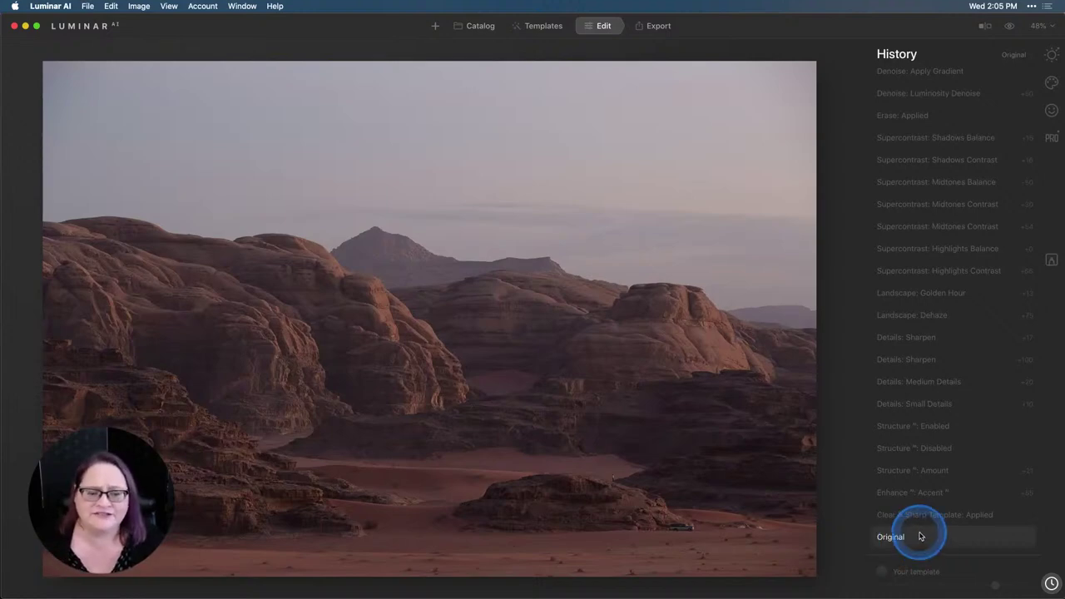
left_click(918, 518)
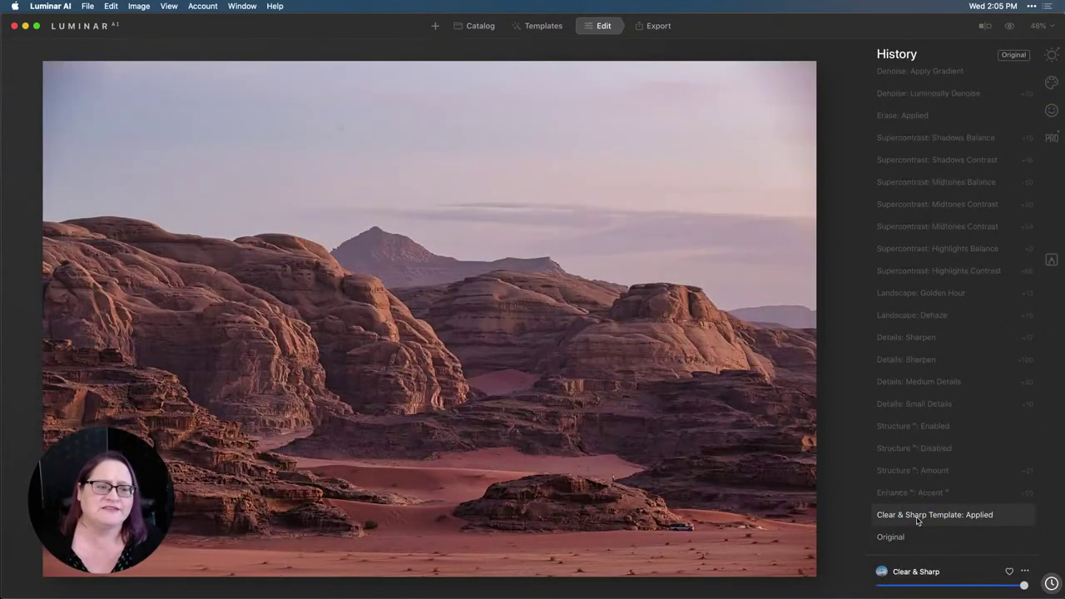
left_click(917, 520)
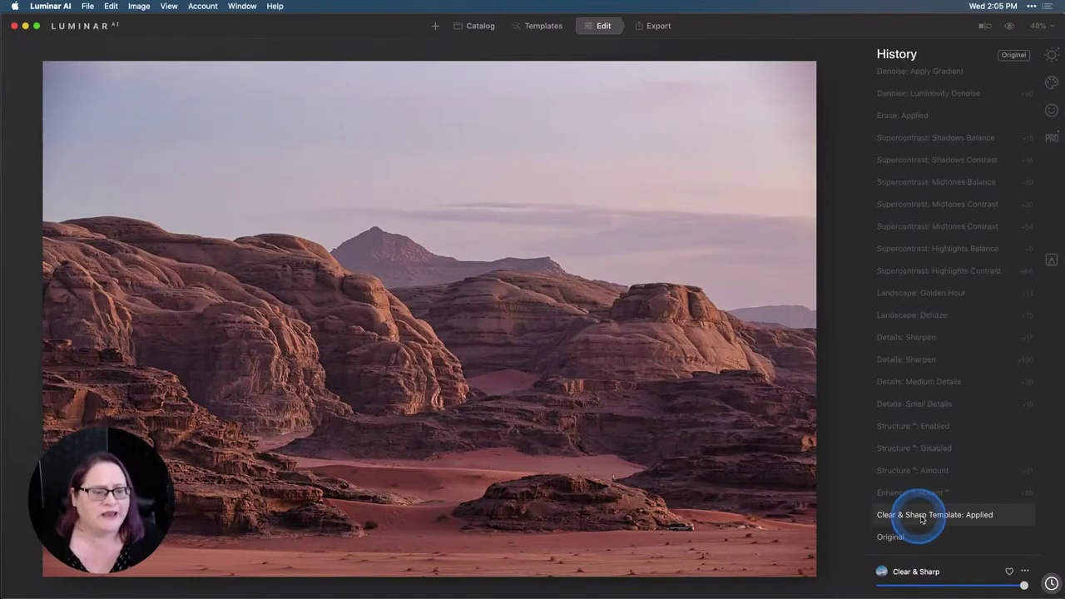
Step history forward through Enhance Accent, Structure and Details edits up to Sharpen +17
left_click(940, 495)
left_click(934, 471)
left_click(915, 445)
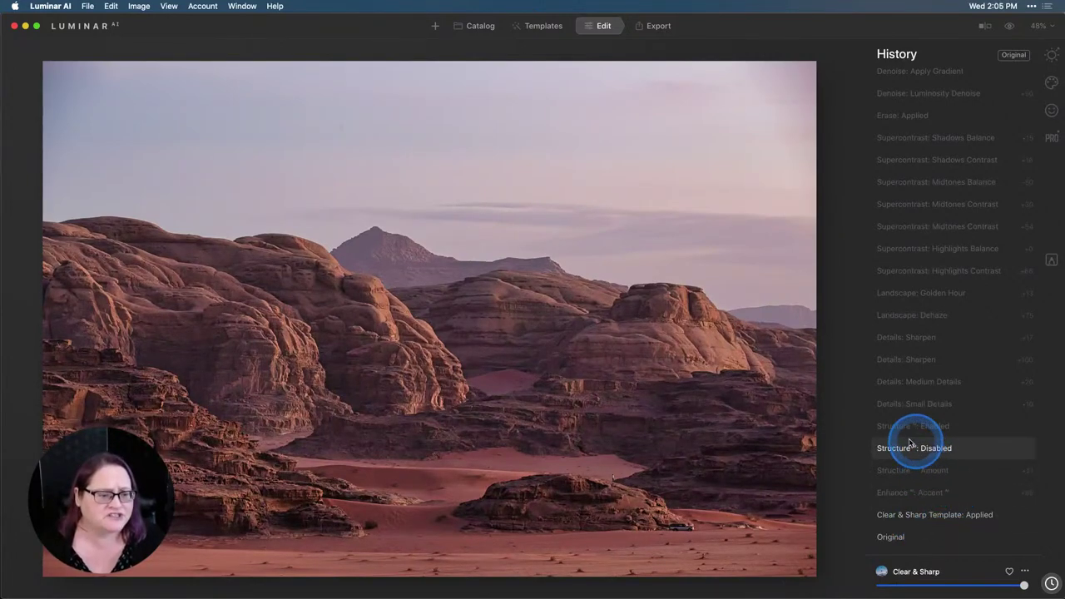
left_click(906, 425)
left_click(898, 401)
left_click(905, 381)
left_click(910, 363)
left_click(913, 339)
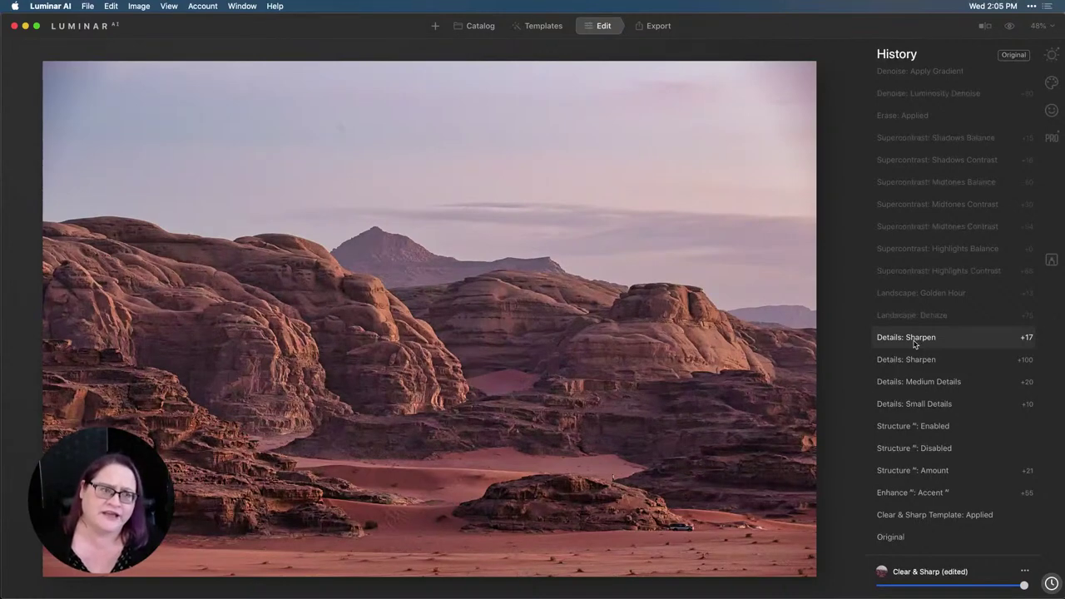
left_click(913, 339)
left_click(1052, 55)
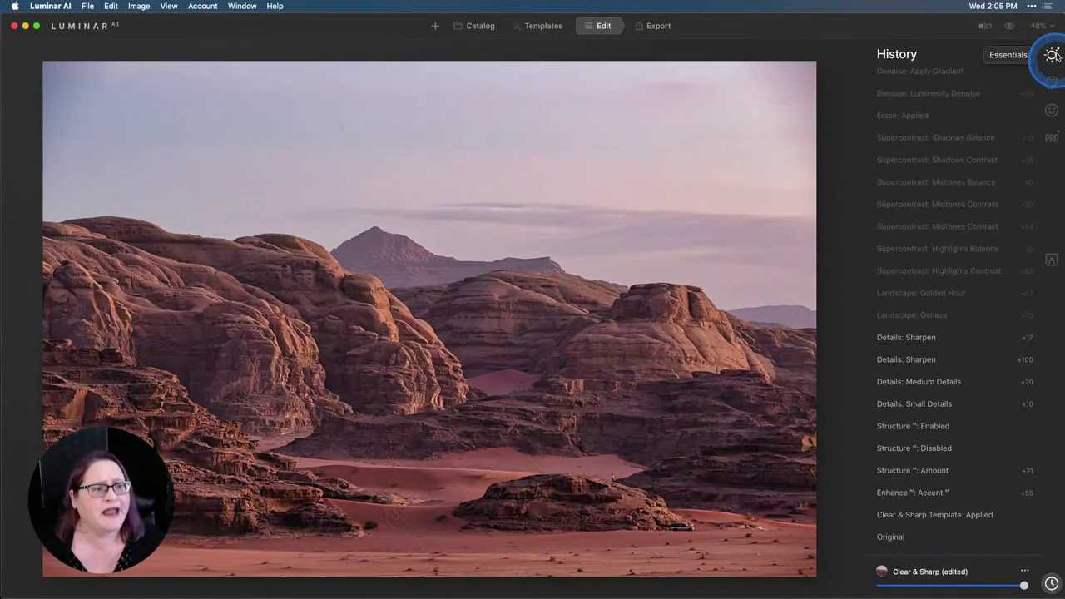
left_click(910, 256)
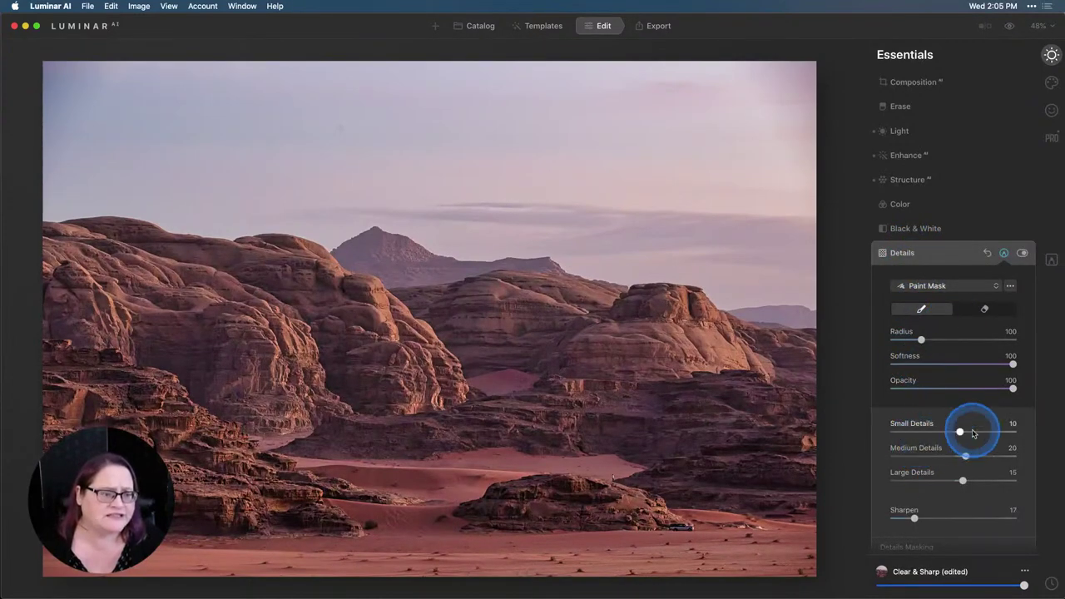
left_click(1004, 253)
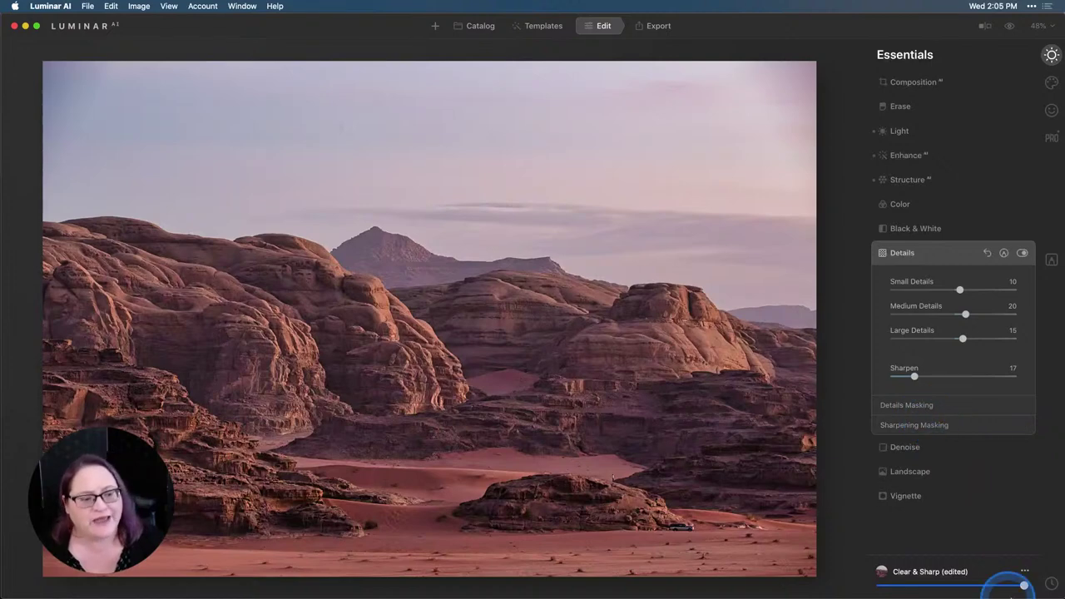
Replay Dehaze +75, Golden Hour +13 and the Supercontrast edits through Shadows Balance
left_click(1050, 583)
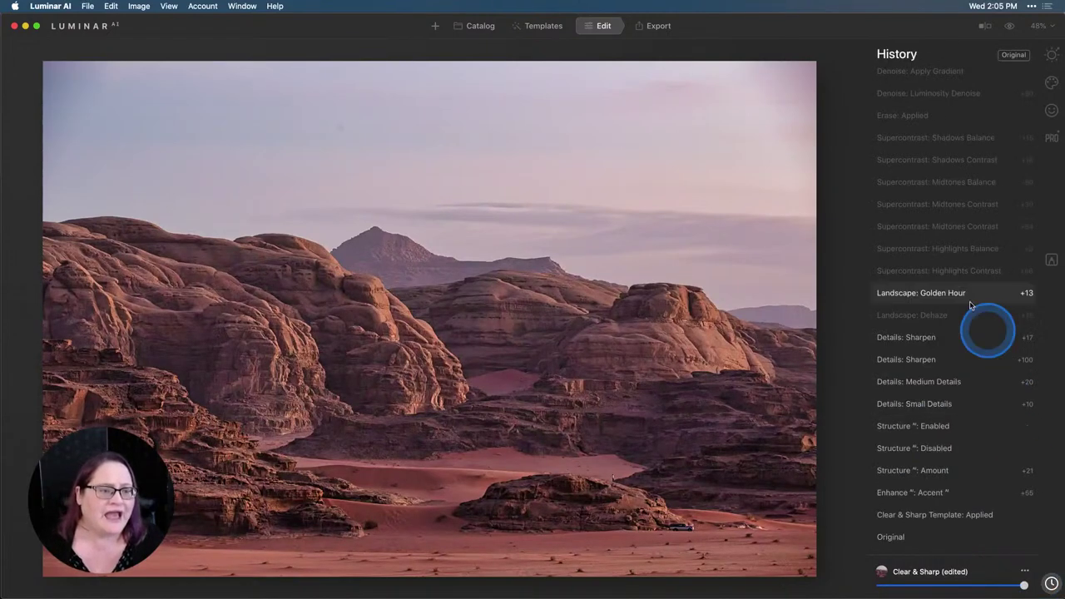
left_click(927, 313)
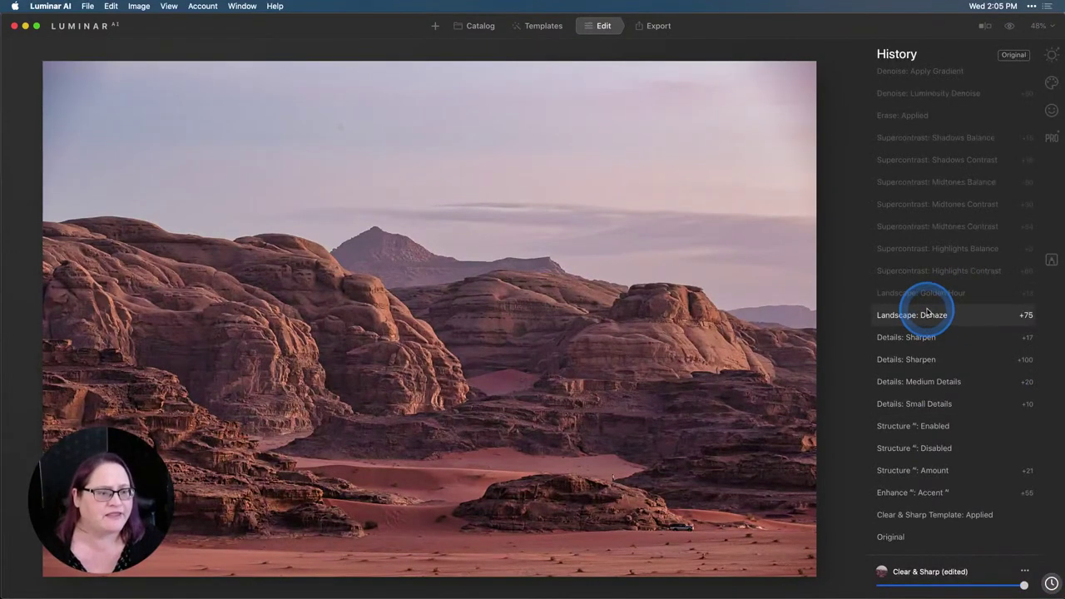
left_click(922, 293)
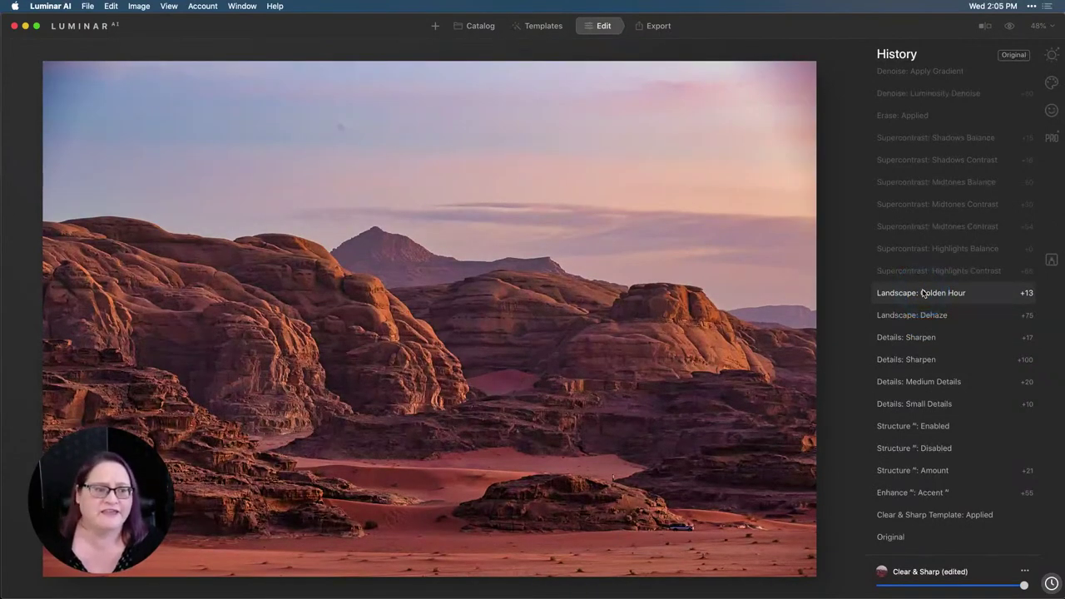
left_click(922, 293)
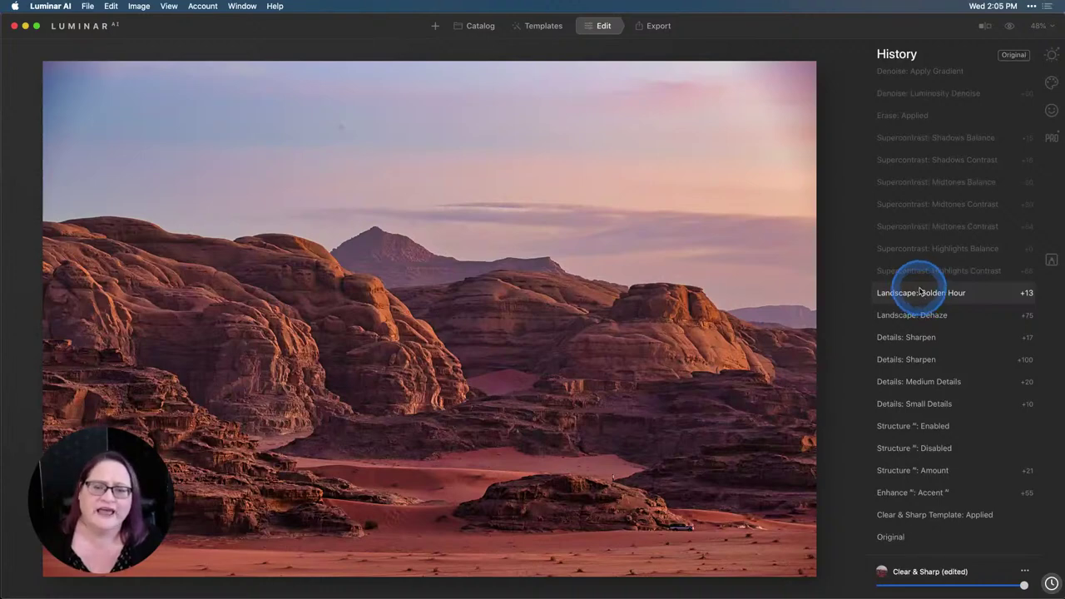
left_click(910, 206)
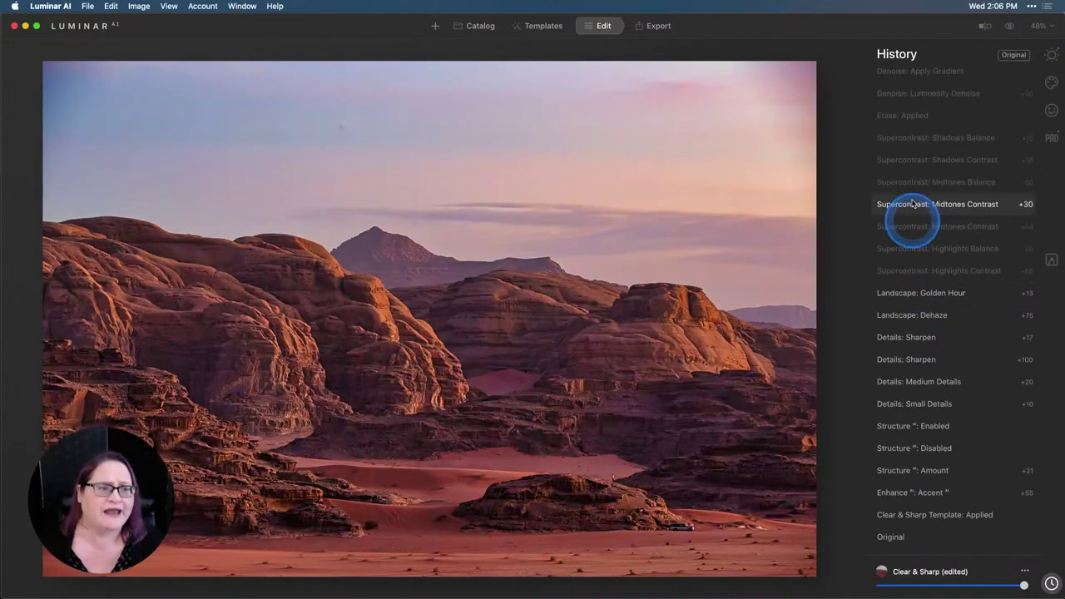
left_click(913, 156)
left_click(912, 137)
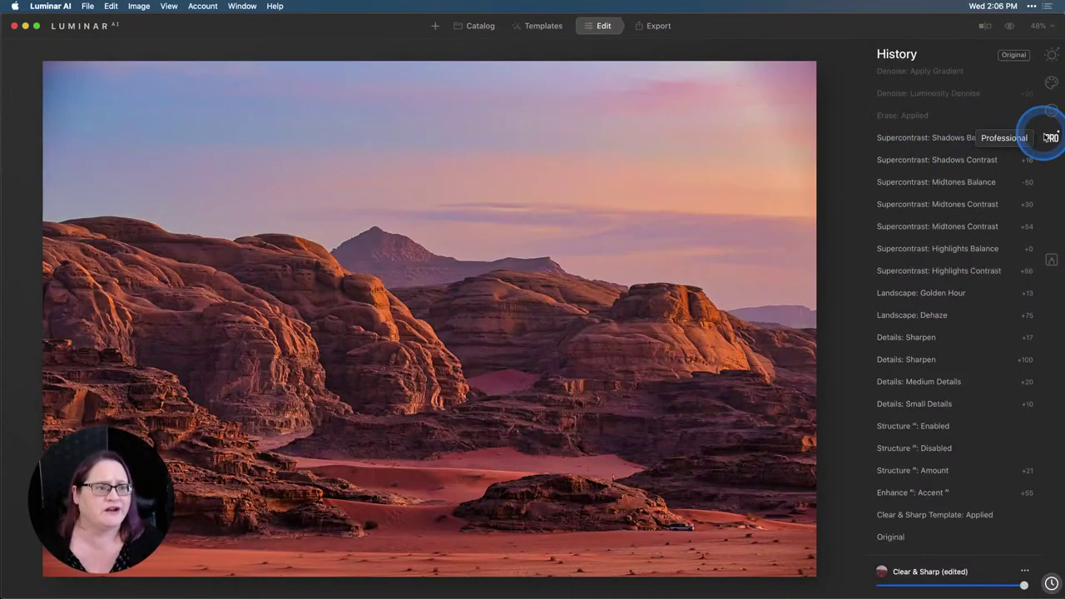
left_click(1051, 139)
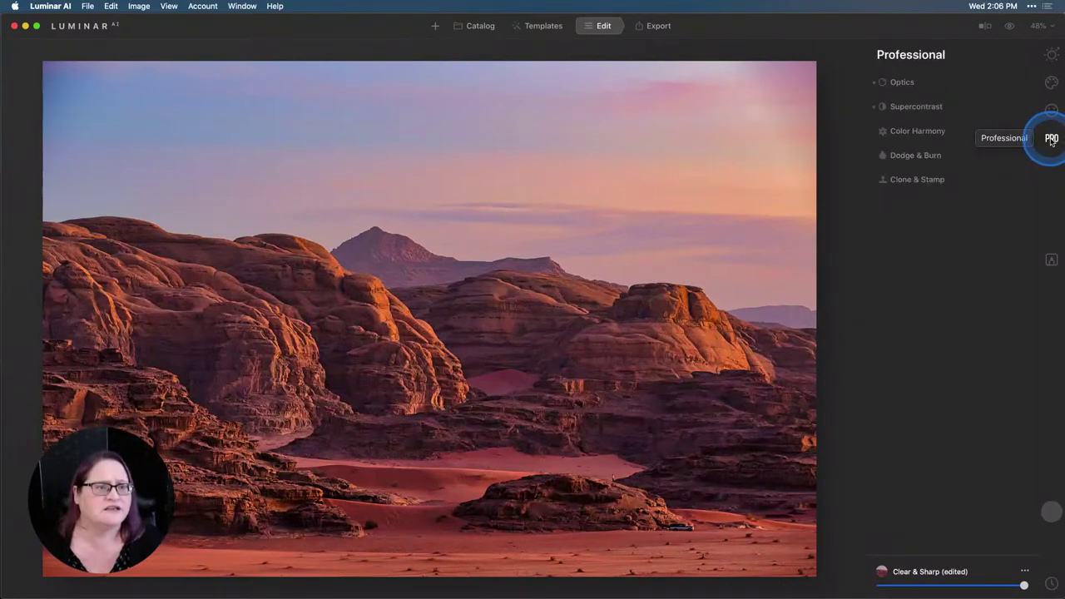
left_click(914, 107)
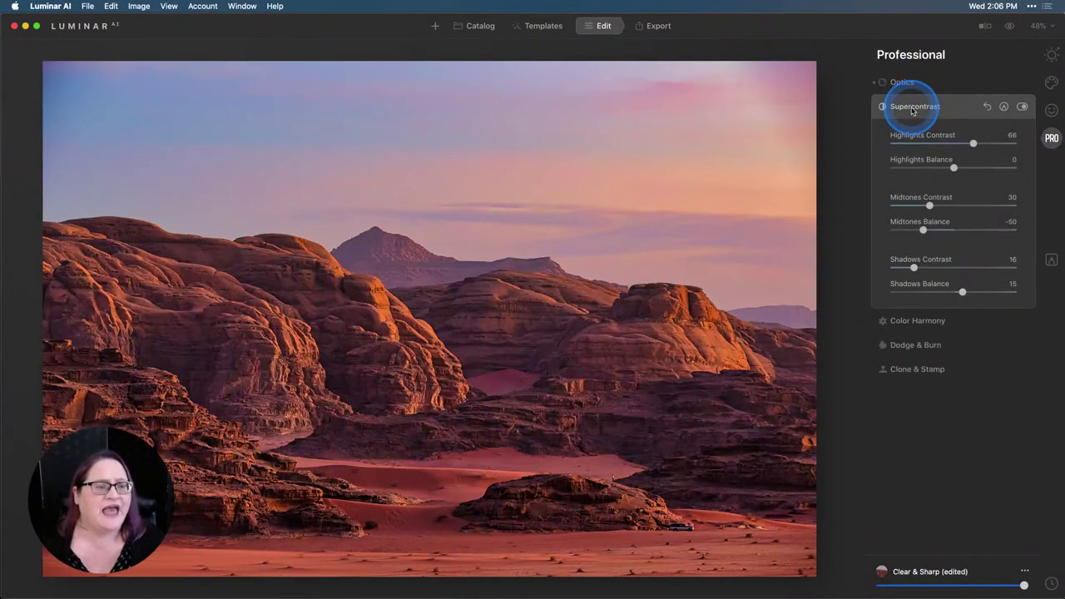
left_click_drag(933, 143, 941, 144)
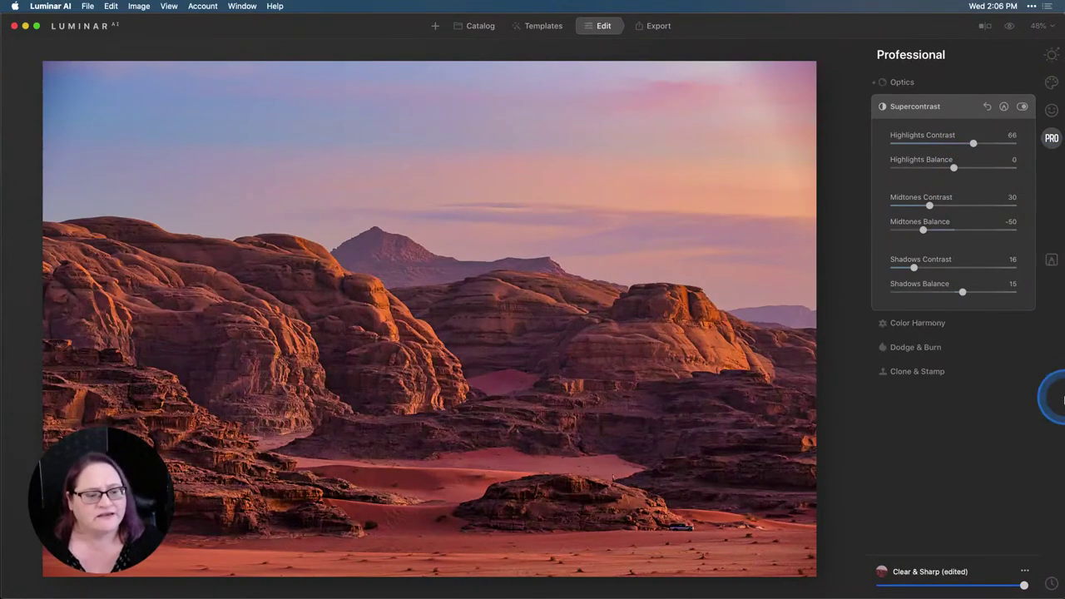
Restore Erase and Luminosity Denoise +50 in History, then view the desert photo's unedited original
left_click(1050, 583)
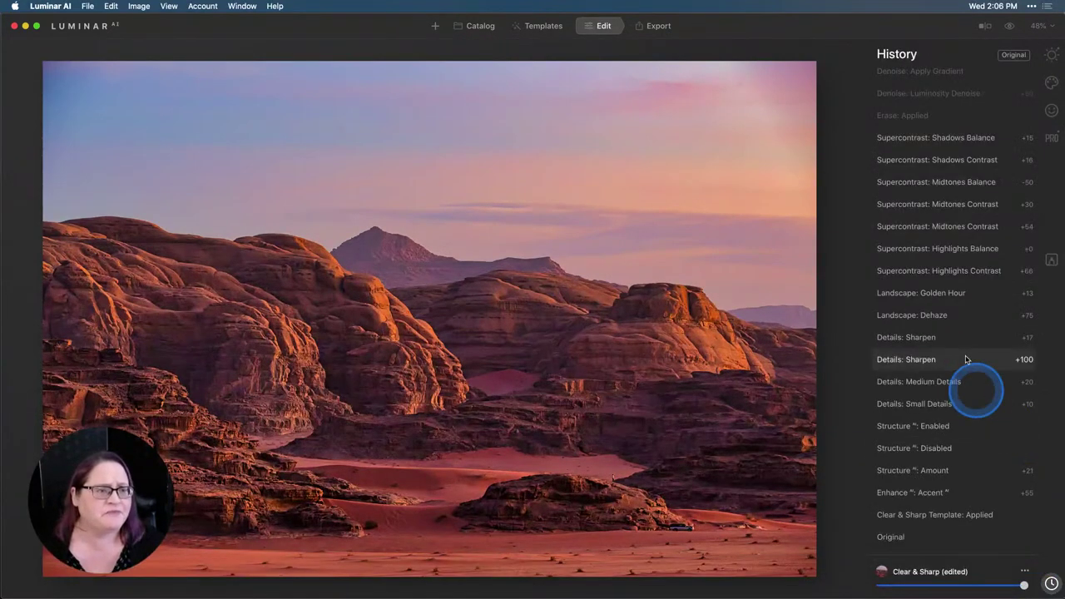
scroll(973, 308, "up", 5)
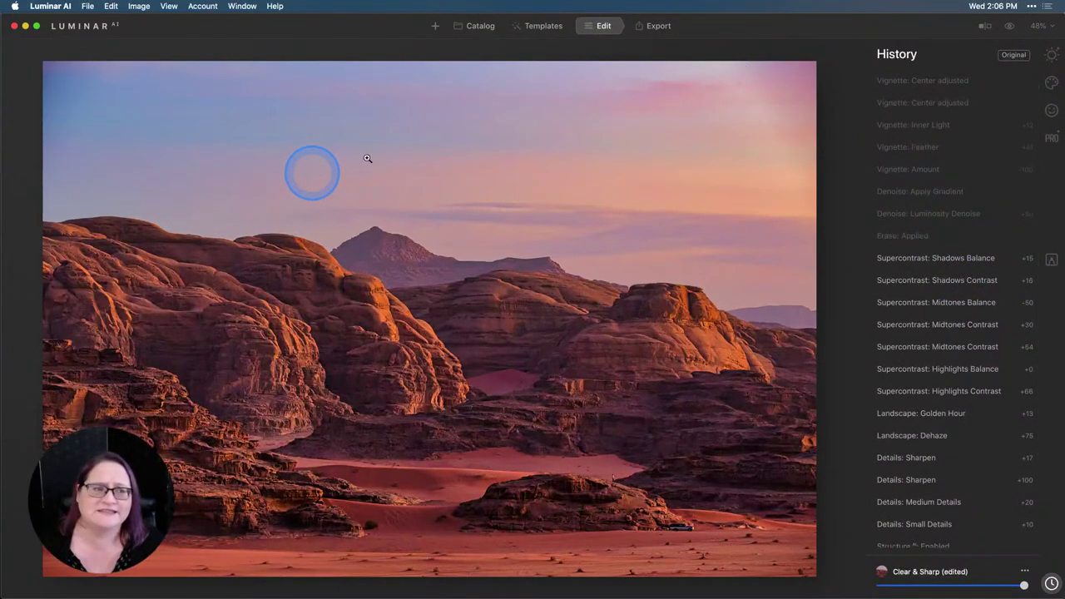
left_click(880, 169)
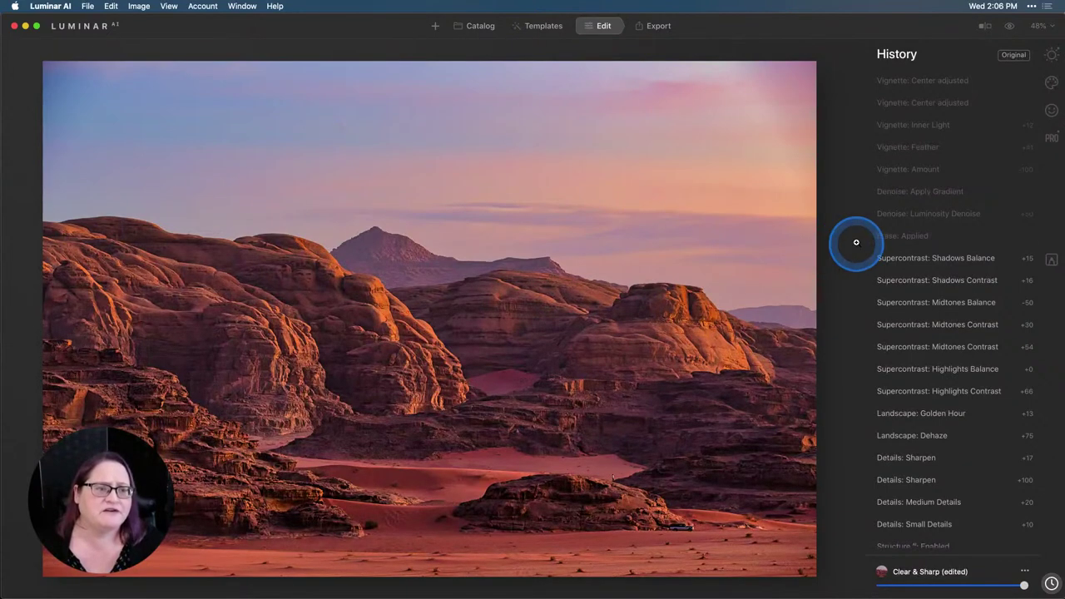
left_click(888, 240)
left_click(887, 217)
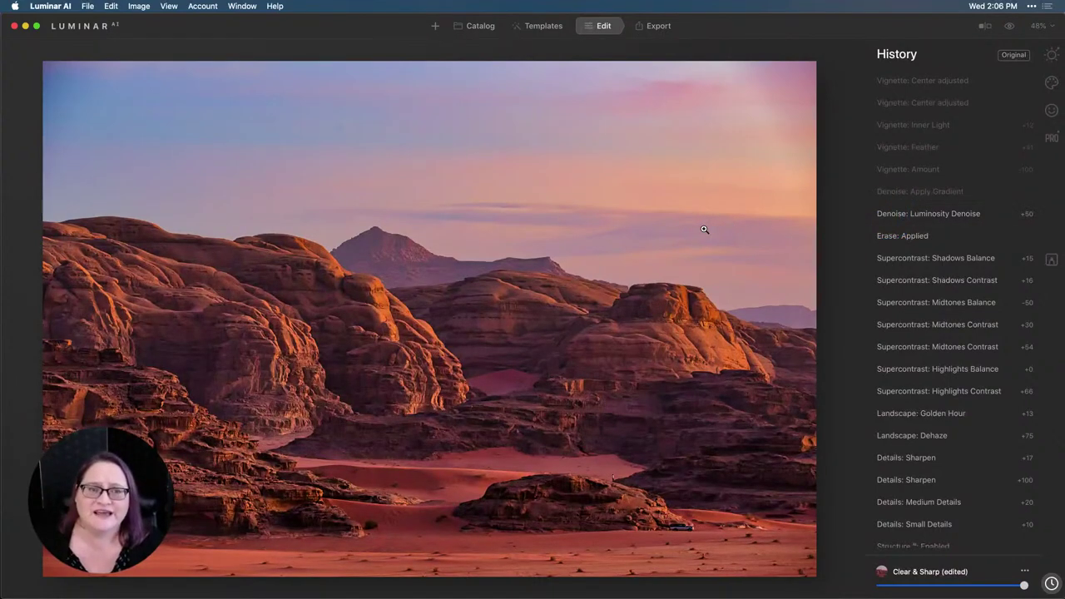
mouse_move(704, 229)
left_mouse_down()
mouse_move(682, 140)
mouse_move(561, 236)
mouse_move(853, 125)
left_mouse_up()
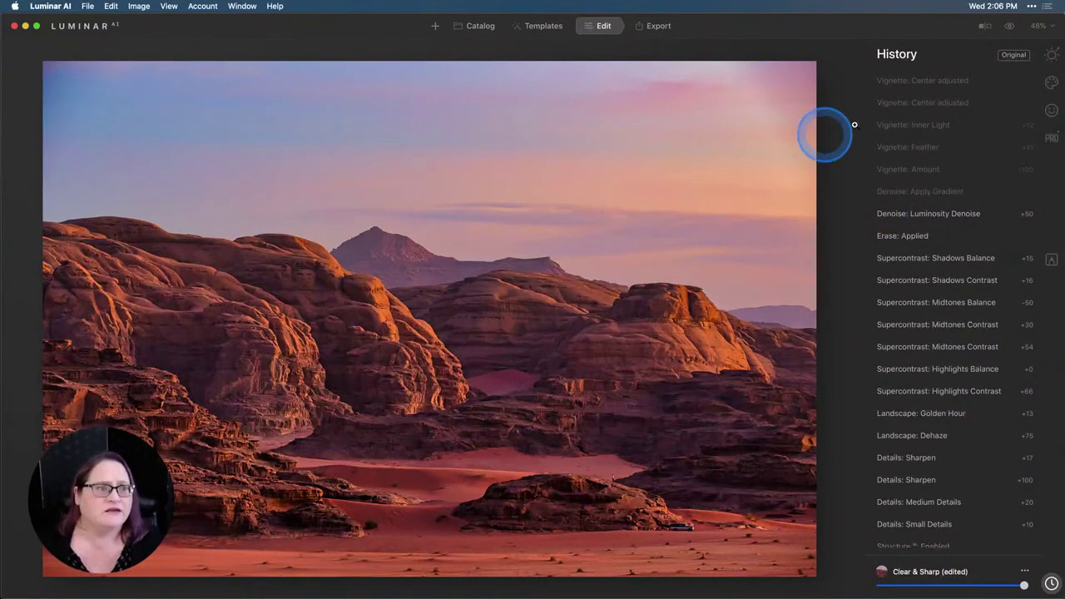
left_click(1010, 25)
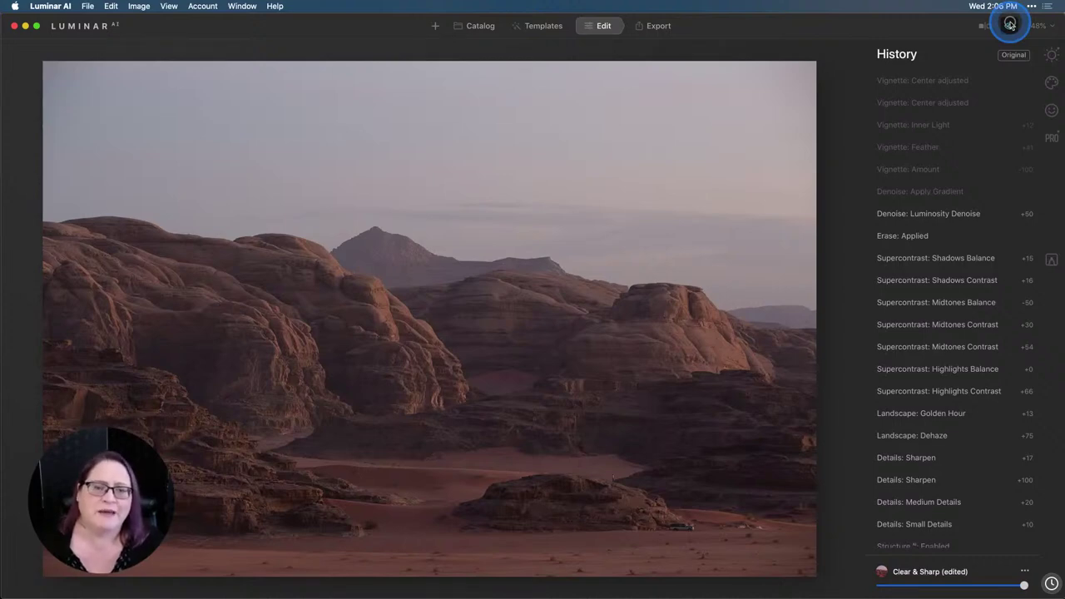
Return to the edited desert photo and step history forward to Vignette Amount -53
left_click(1010, 25)
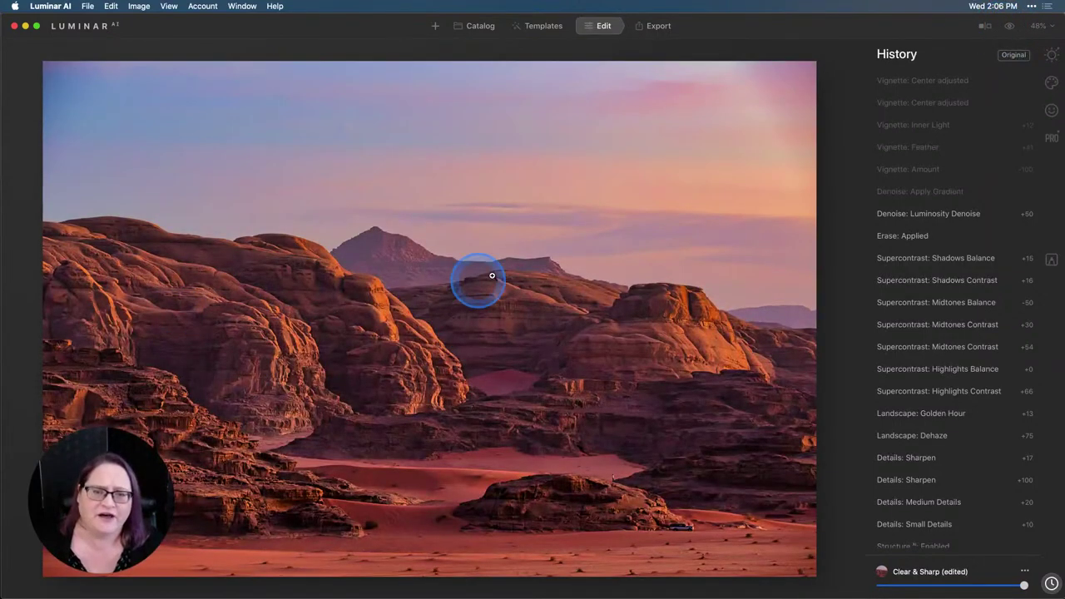
left_click(929, 171)
left_click(925, 145)
left_click(922, 125)
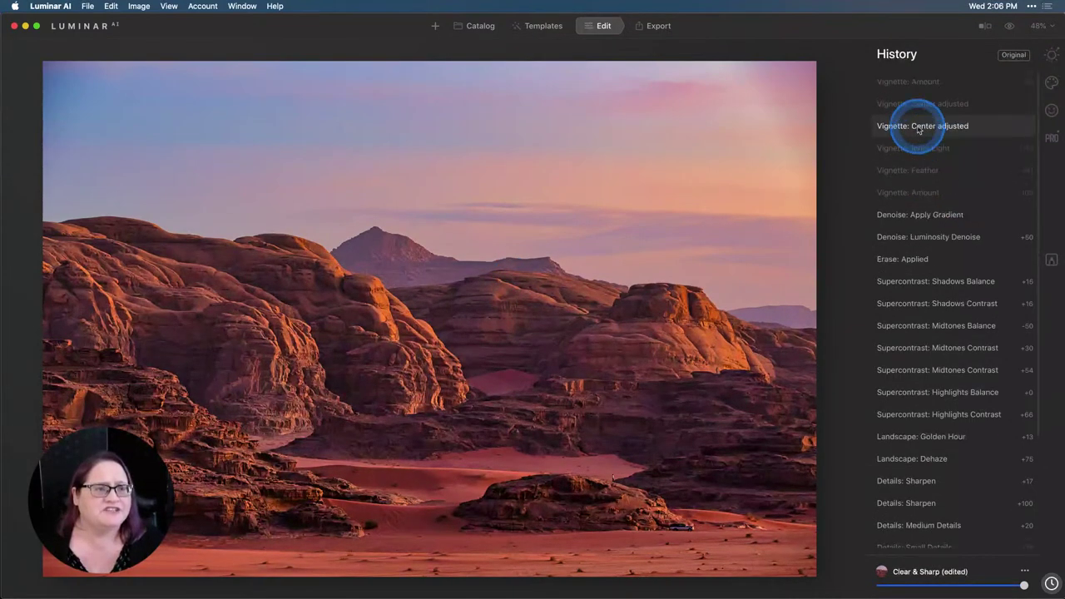
left_click(909, 90)
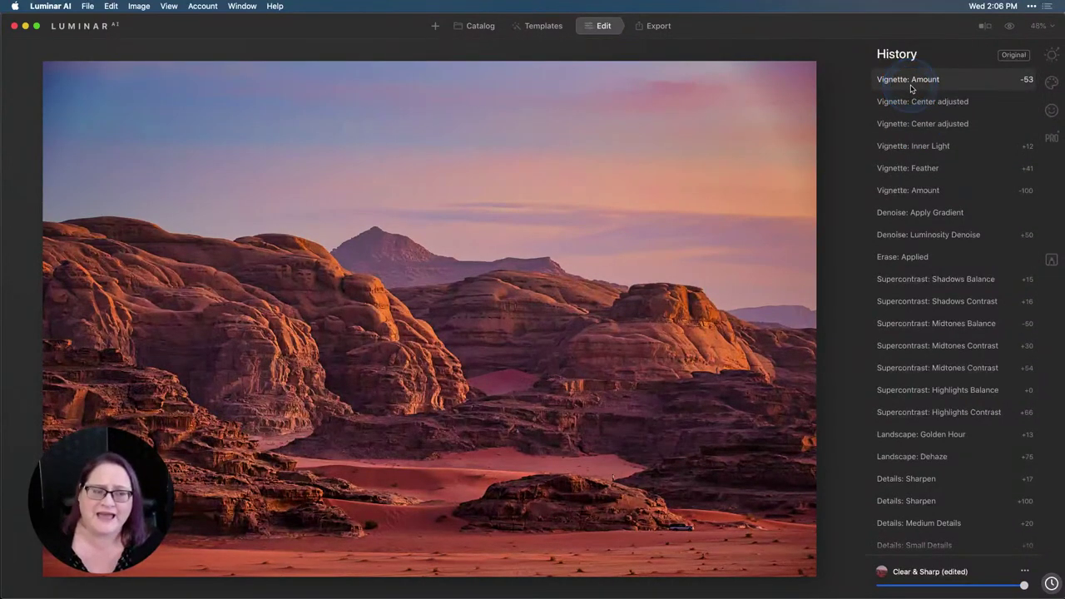
Step history back through Vignette Inner Light, Amount -100 and Denoise edits to Erase: Applied
left_click(916, 152)
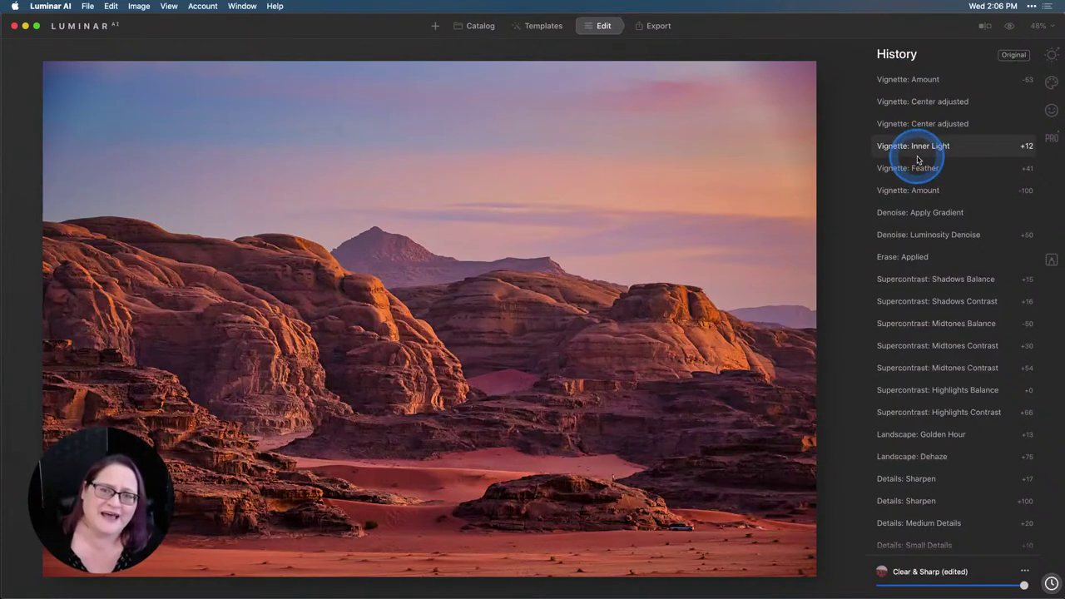
left_click(957, 190)
left_click(969, 213)
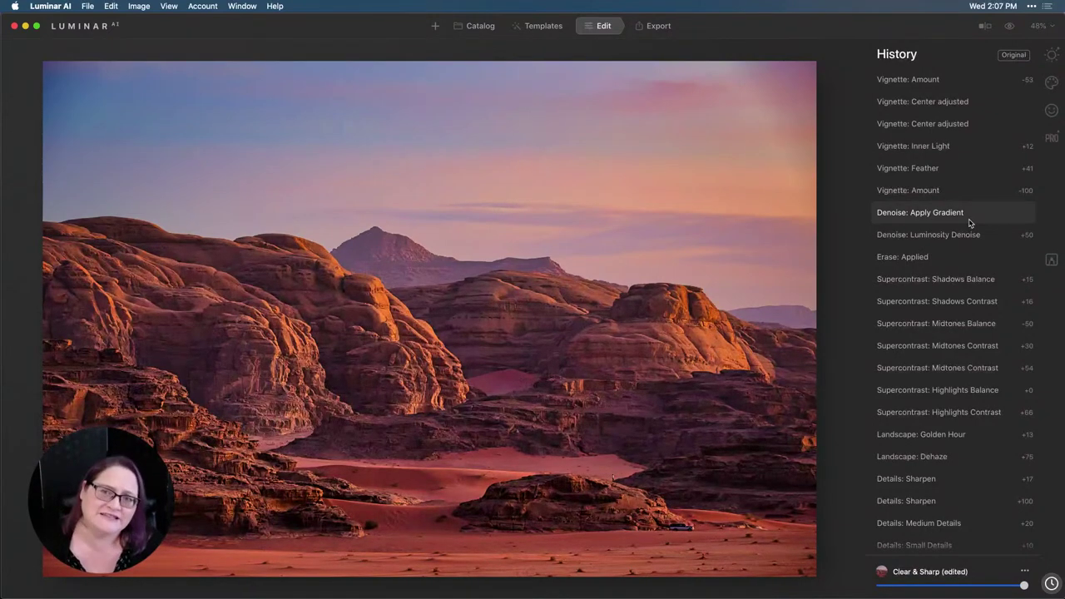
left_click(969, 220)
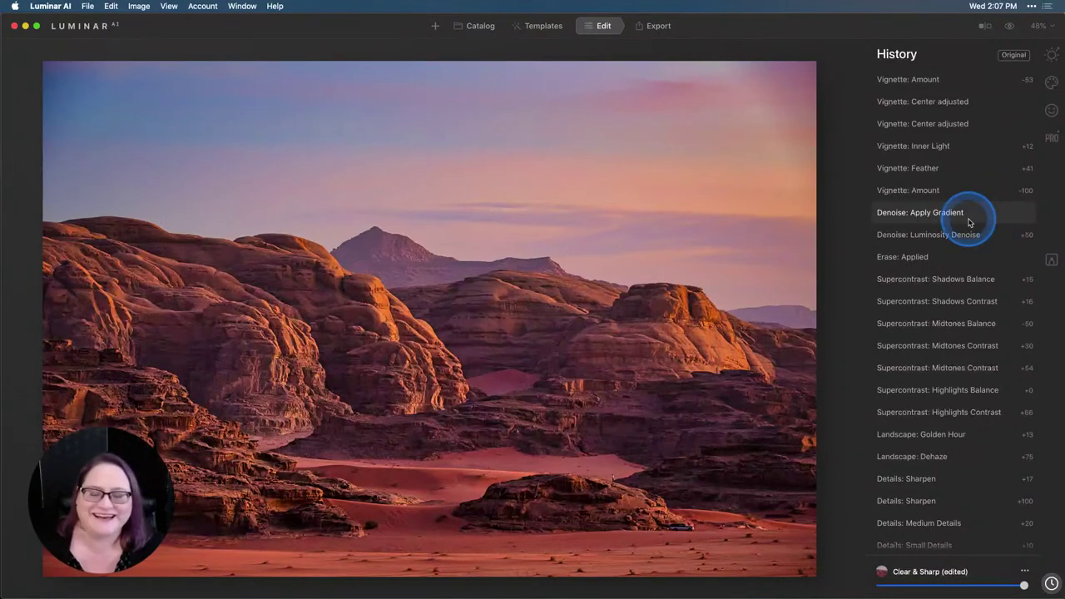
left_click(973, 235)
left_click(980, 256)
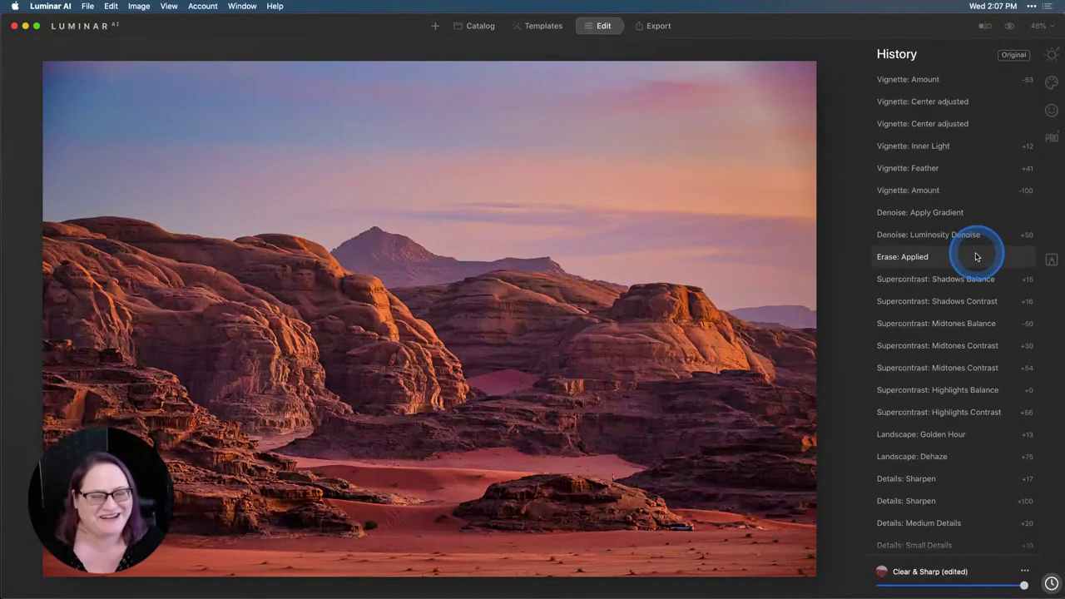